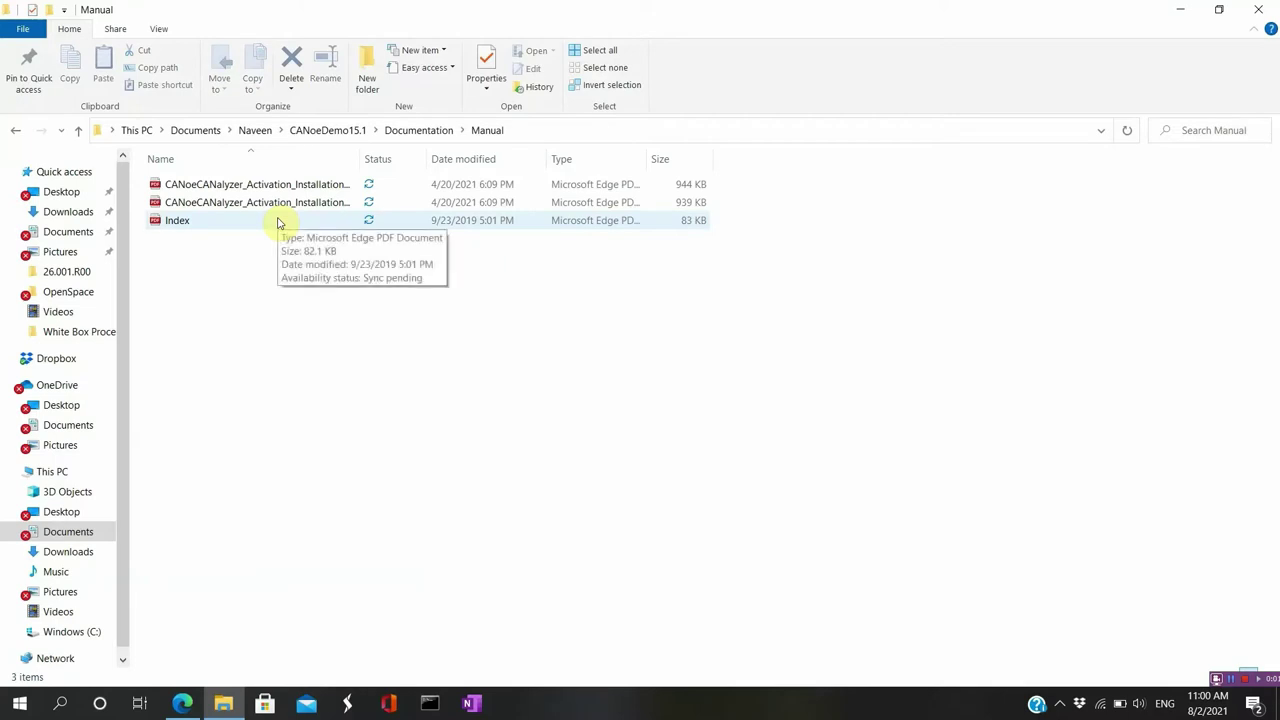
- Widen the file name column to fit the full names and open the CANoeCANalyzer_Activation_Installation_EN manual
{"action": "double_click", "coordinate": [362, 162]}
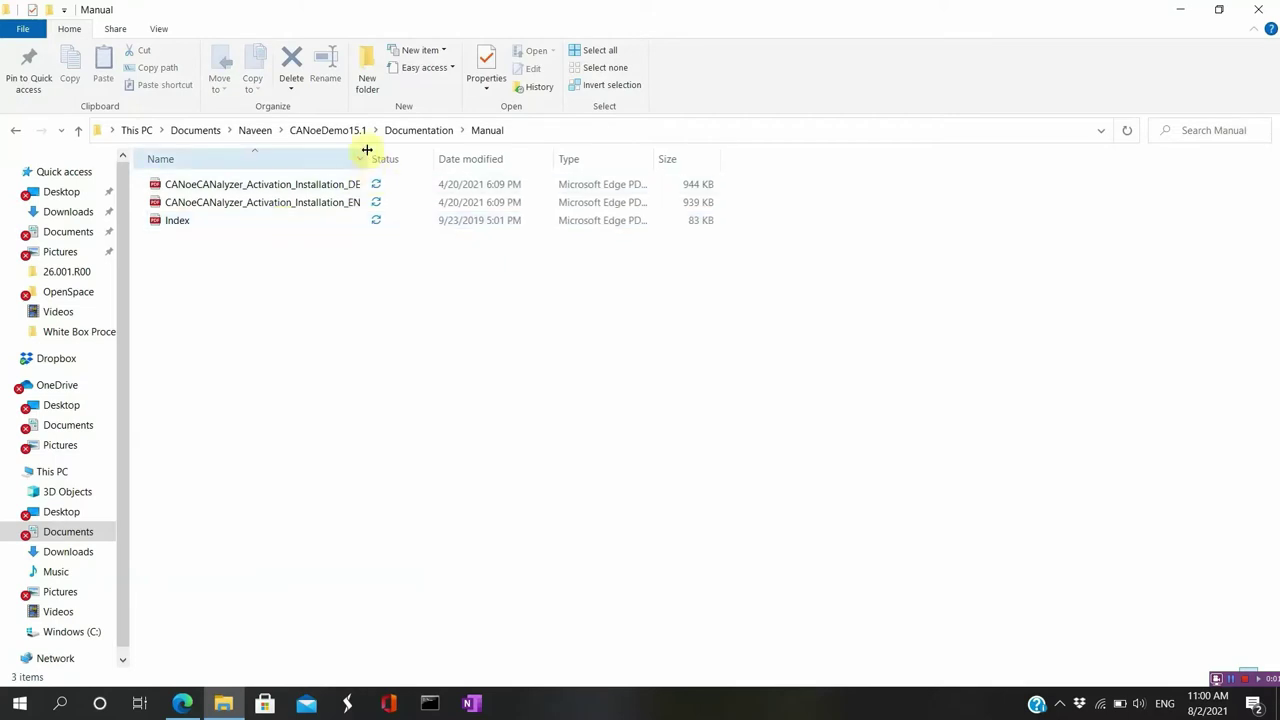
{"action": "left_click", "coordinate": [310, 208]}
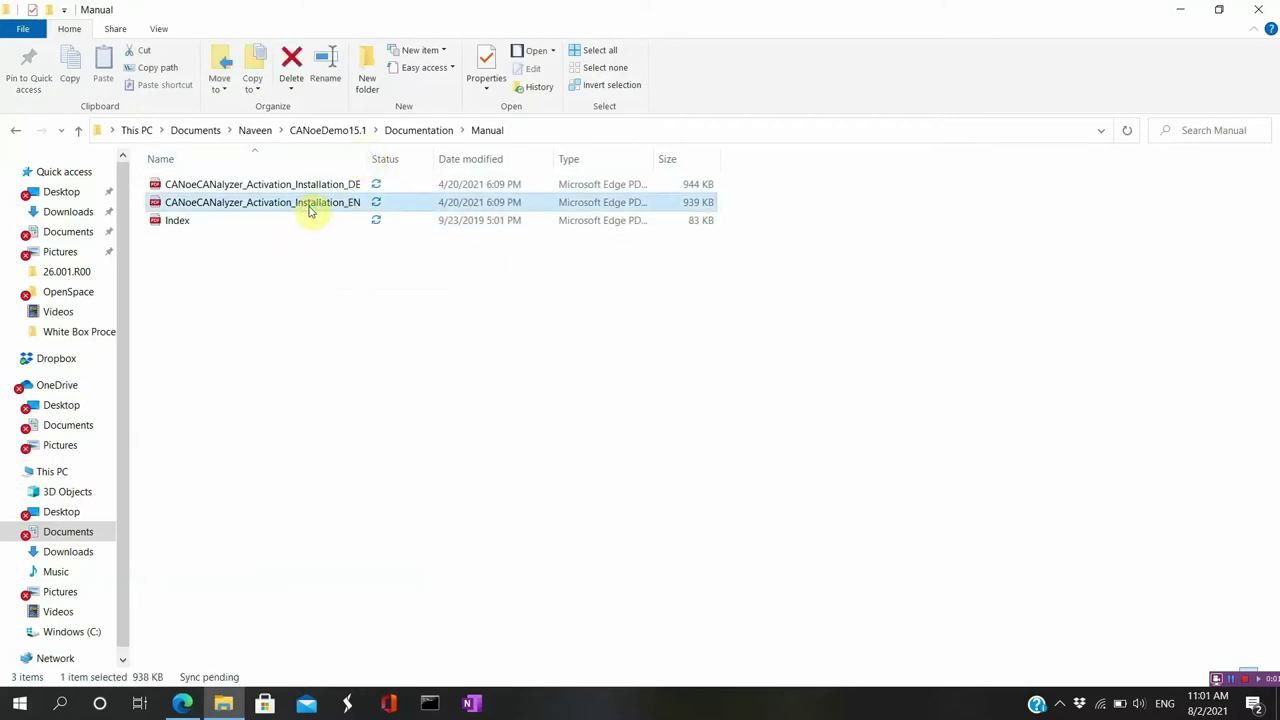
{"action": "double_click", "coordinate": [310, 210]}
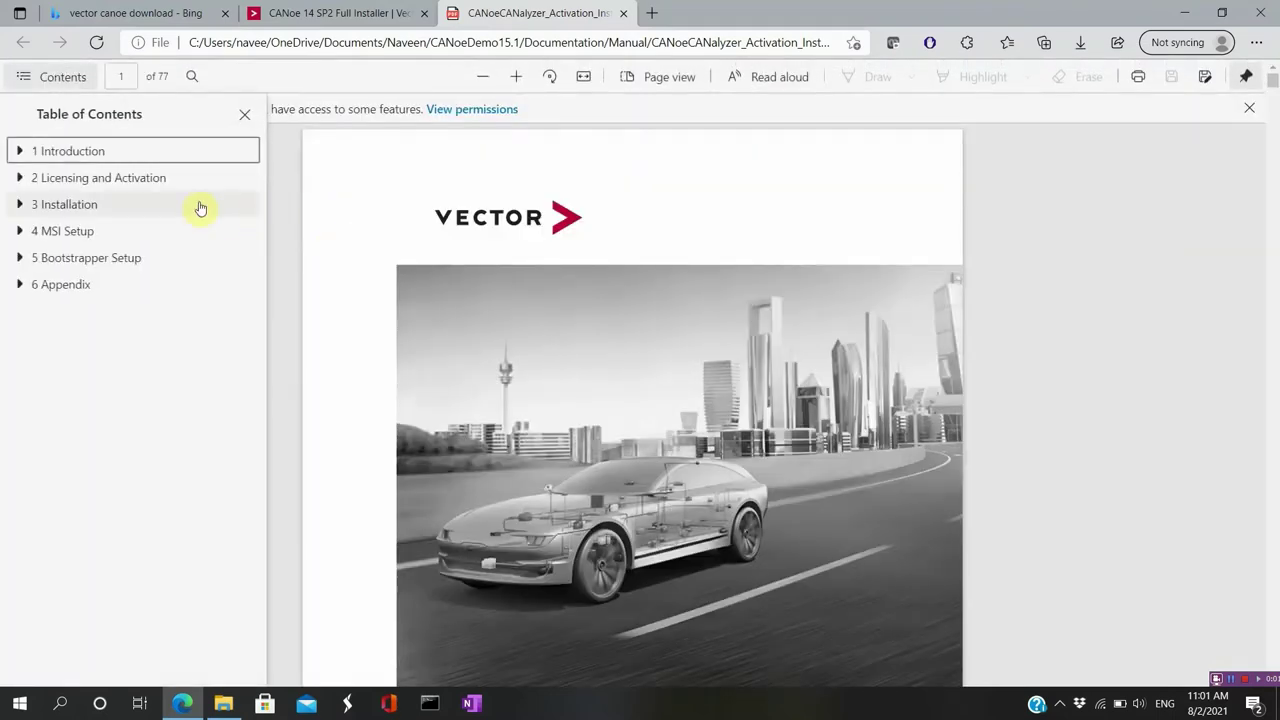
- Review the manual's Licensing and Activation contents and its Installation chapter, from system requirements and installation procedure through MOST and further CANoe options
{"action": "left_click", "coordinate": [100, 189]}
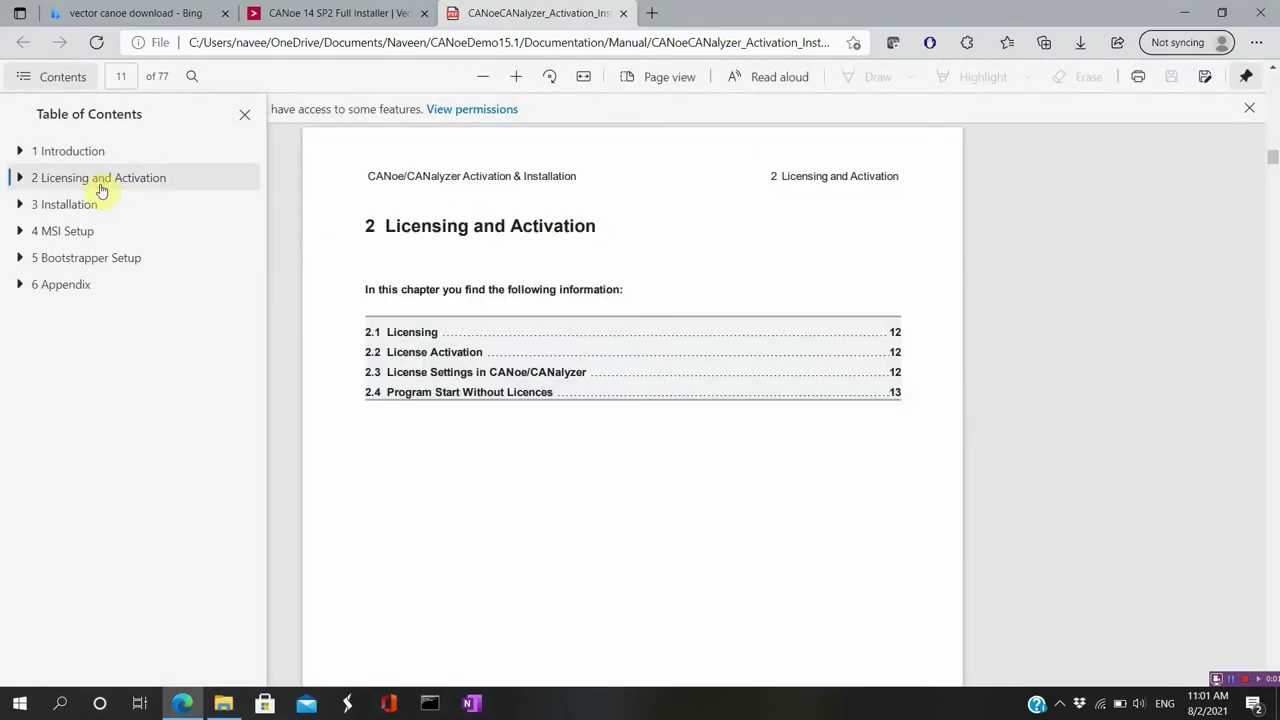
{"action": "left_click", "coordinate": [63, 203]}
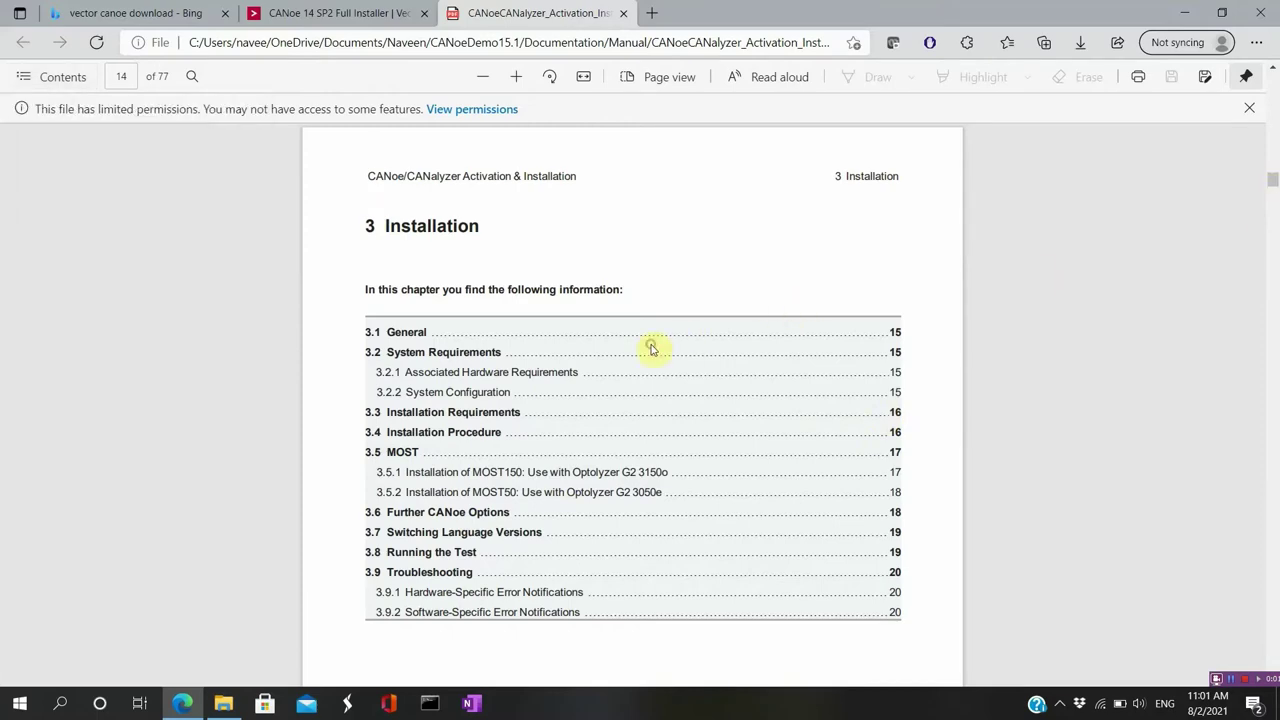
{"action": "scroll", "coordinate": [650, 350], "scroll_direction": "down", "scroll_amount": 10}
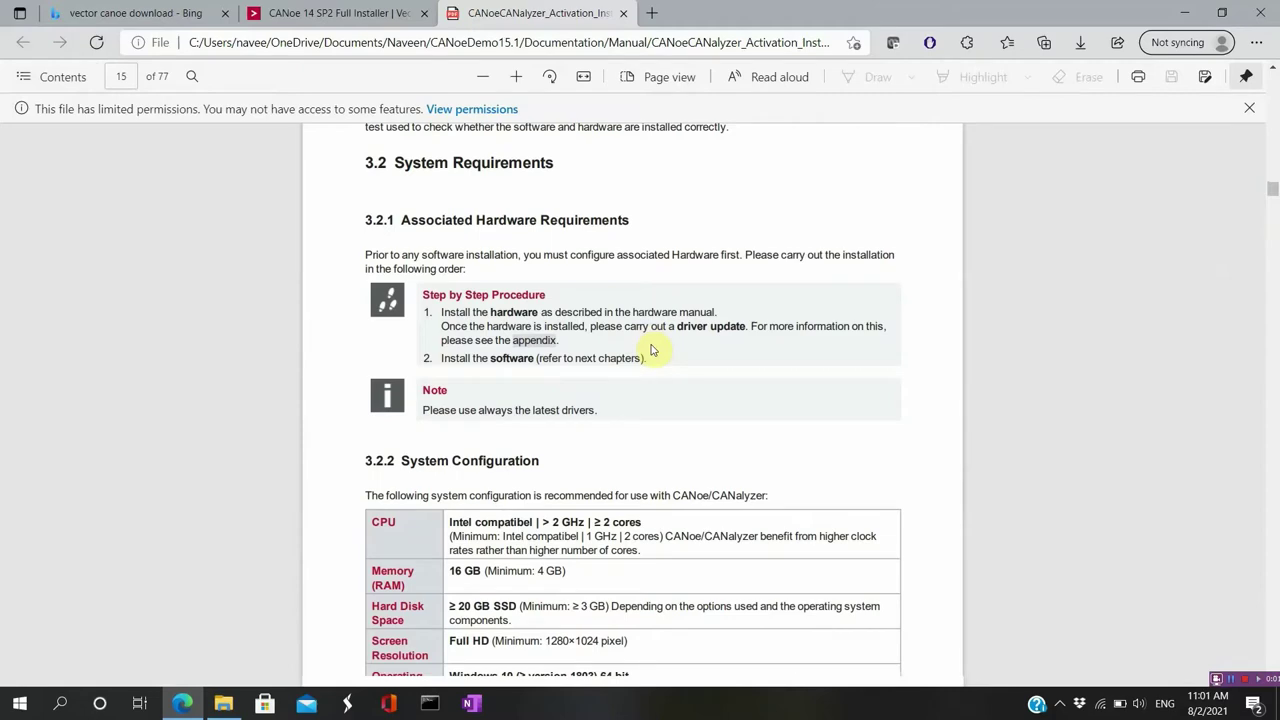
{"action": "scroll", "coordinate": [650, 350], "scroll_direction": "down", "scroll_amount": 5}
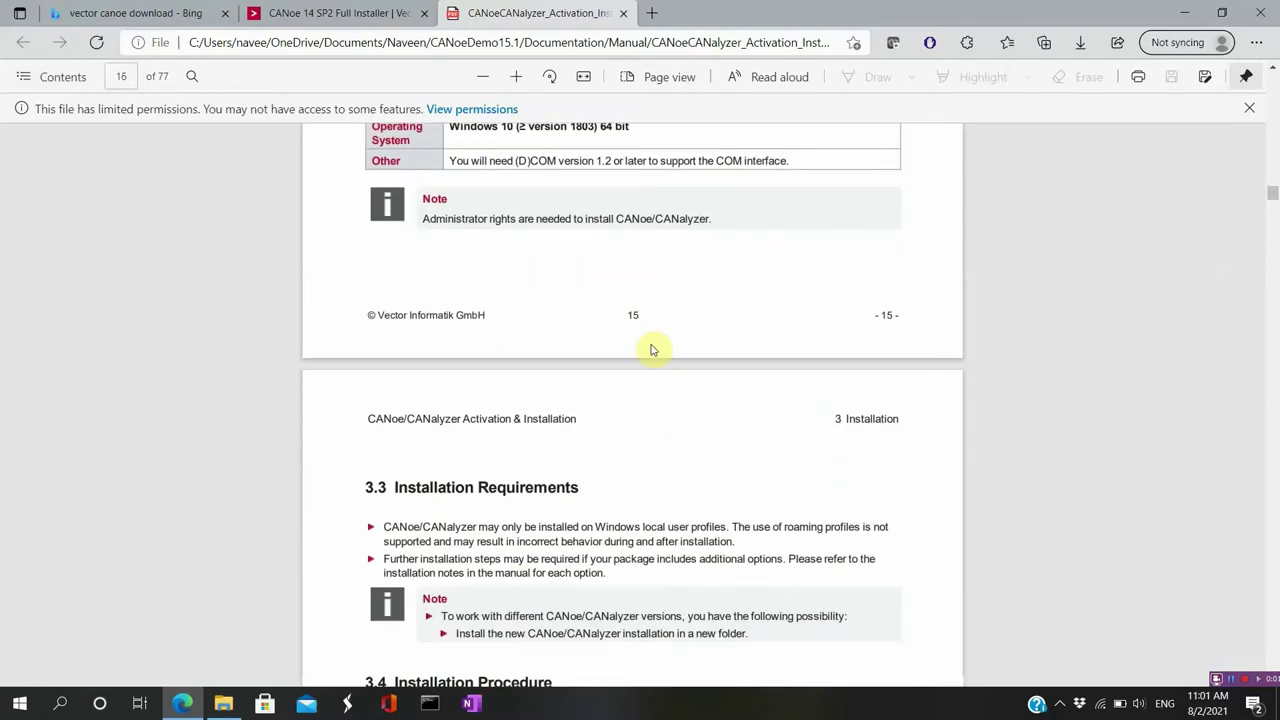
{"action": "scroll", "coordinate": [651, 349], "scroll_direction": "down", "scroll_amount": 5}
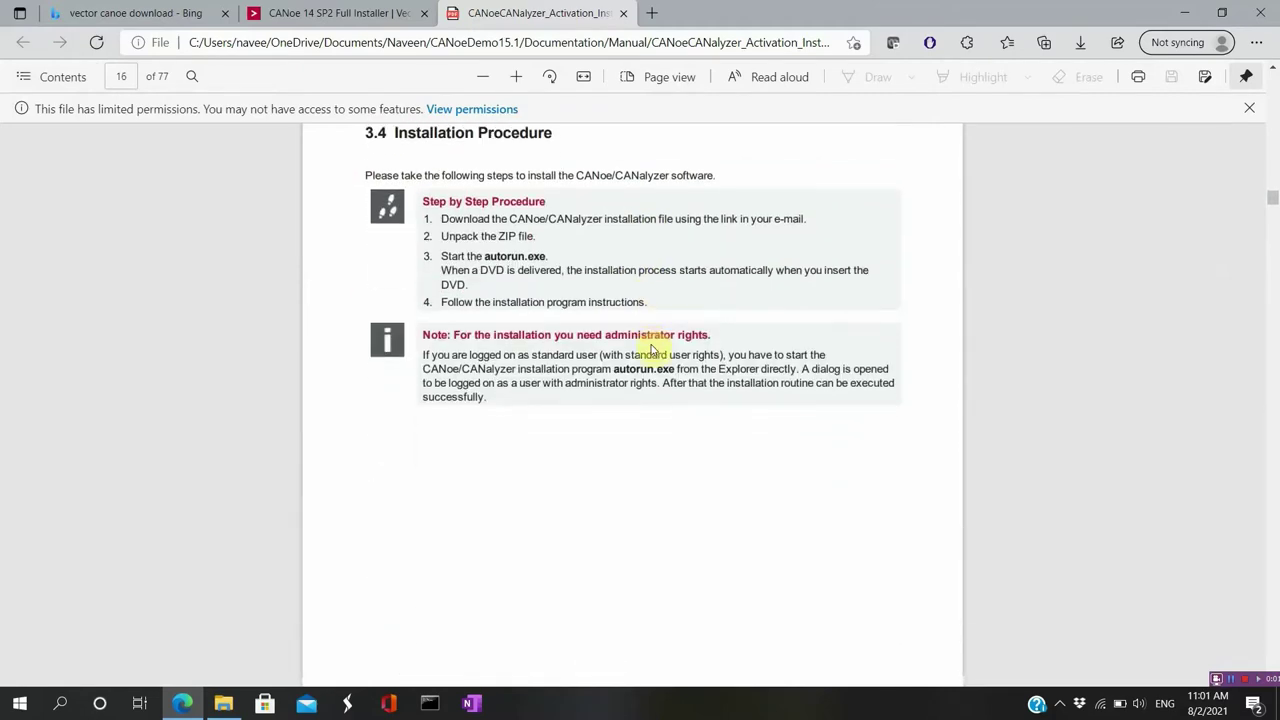
{"action": "scroll", "coordinate": [651, 349], "scroll_direction": "down", "scroll_amount": 5}
{"action": "scroll", "coordinate": [651, 349], "scroll_direction": "up", "scroll_amount": 5}
{"action": "scroll", "coordinate": [651, 349], "scroll_direction": "up", "scroll_amount": 2}
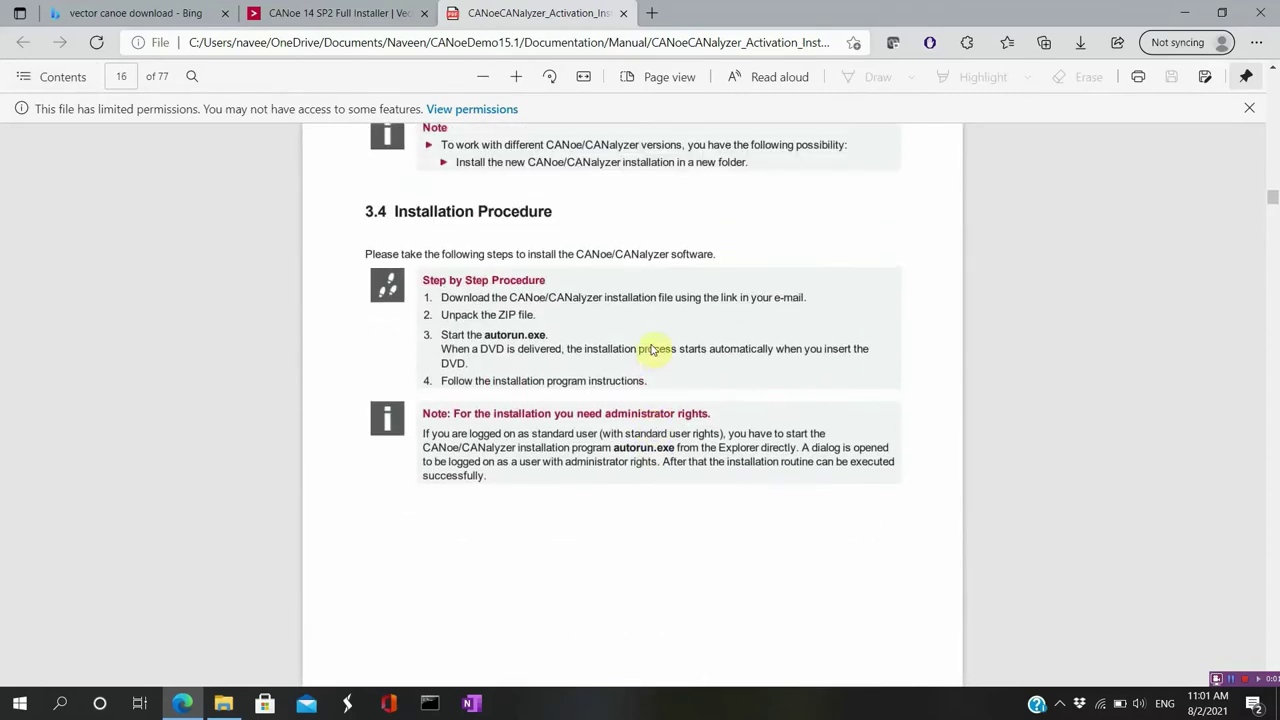
{"action": "scroll", "coordinate": [651, 349], "scroll_direction": "up", "scroll_amount": 1}
{"action": "scroll", "coordinate": [651, 349], "scroll_direction": "down", "scroll_amount": 1}
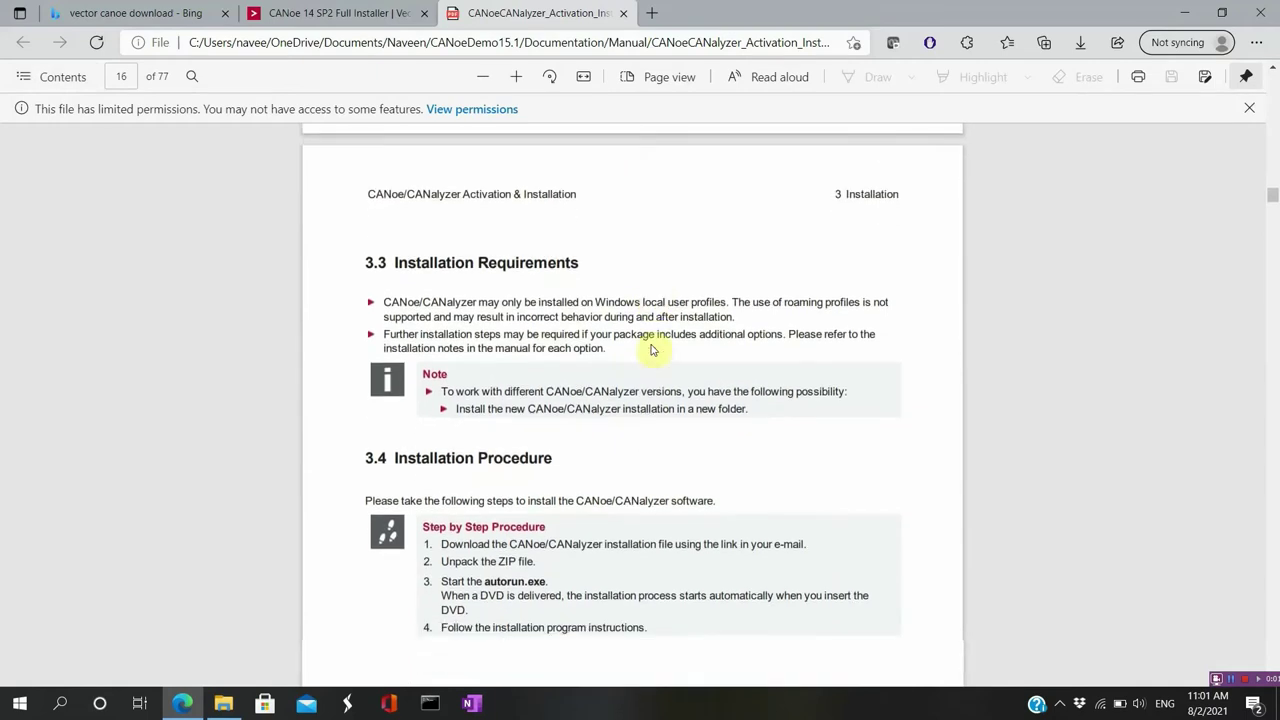
{"action": "scroll", "coordinate": [651, 349], "scroll_direction": "down", "scroll_amount": 1}
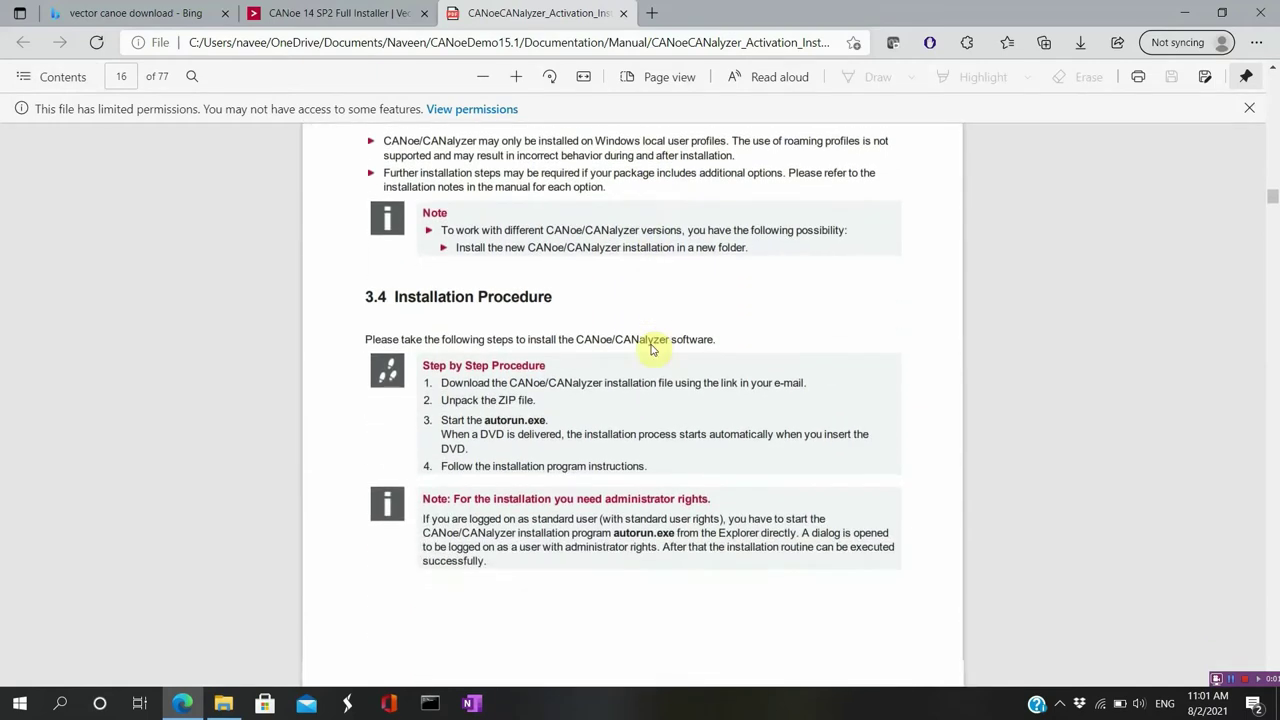
{"action": "scroll", "coordinate": [651, 349], "scroll_direction": "down", "scroll_amount": 1}
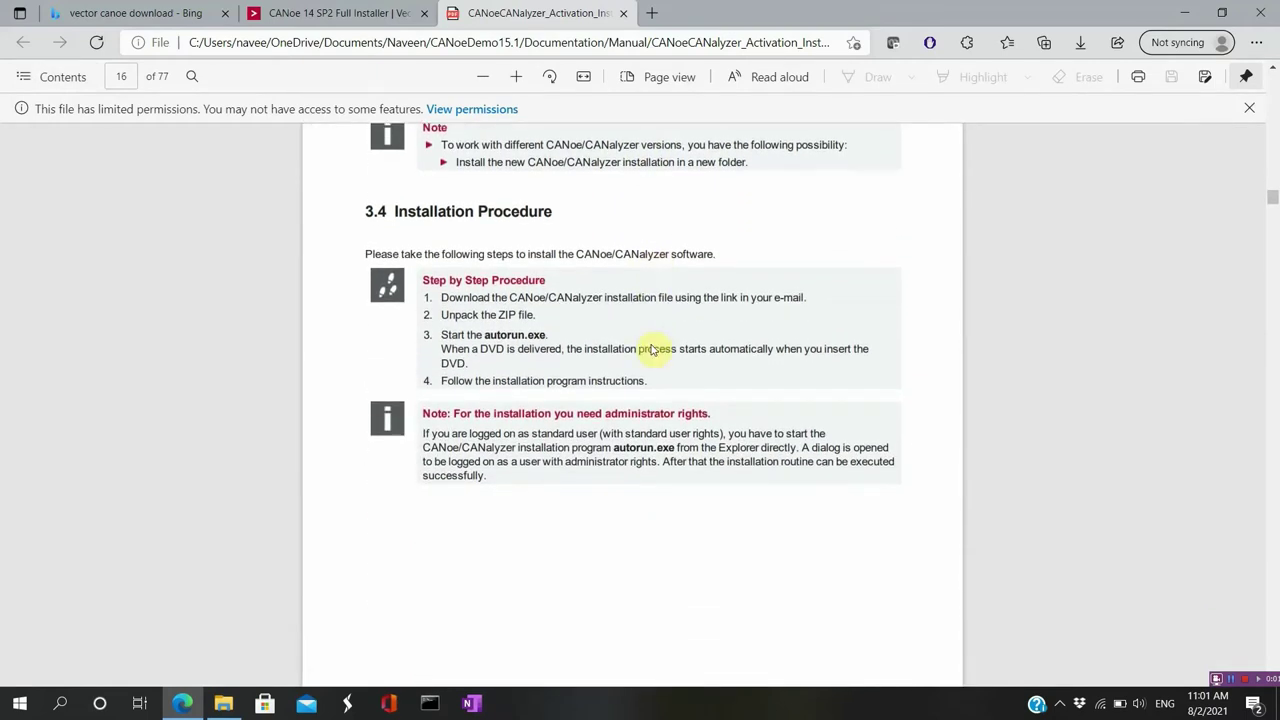
{"action": "scroll", "coordinate": [651, 349], "scroll_direction": "down", "scroll_amount": 2}
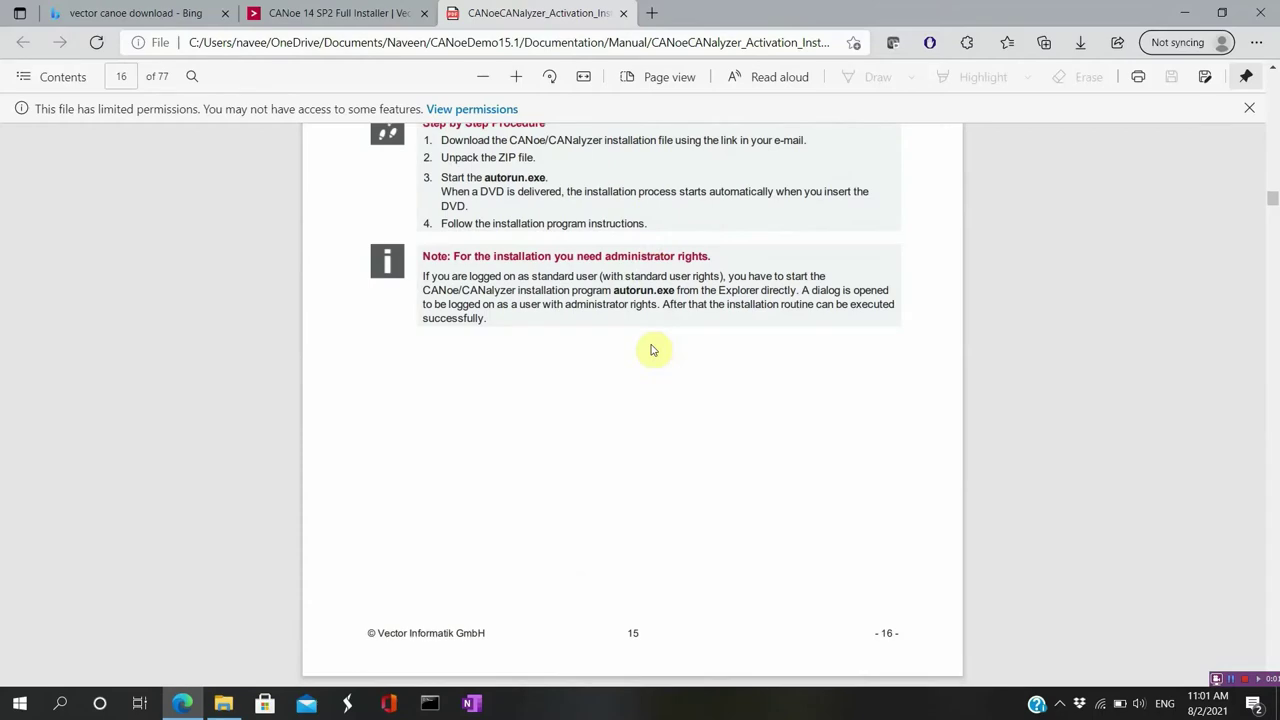
{"action": "scroll", "coordinate": [651, 349], "scroll_direction": "down", "scroll_amount": 6}
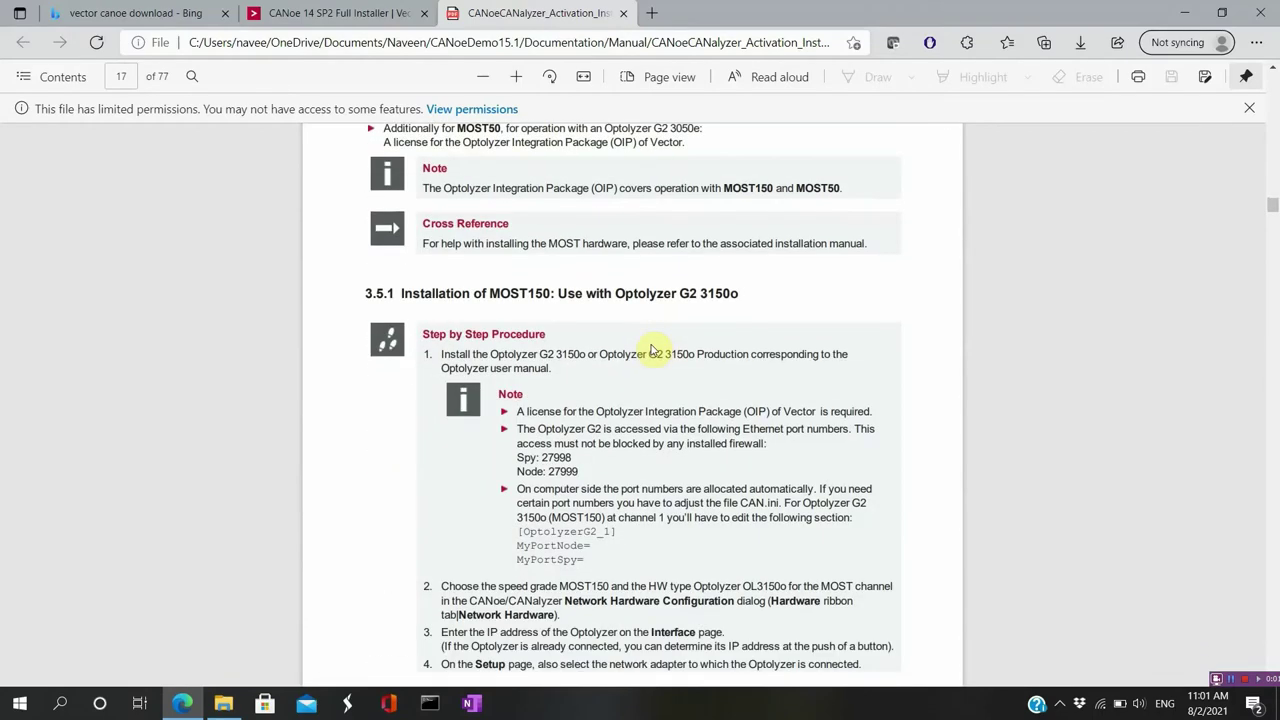
{"action": "scroll", "coordinate": [651, 349], "scroll_direction": "up", "scroll_amount": 1}
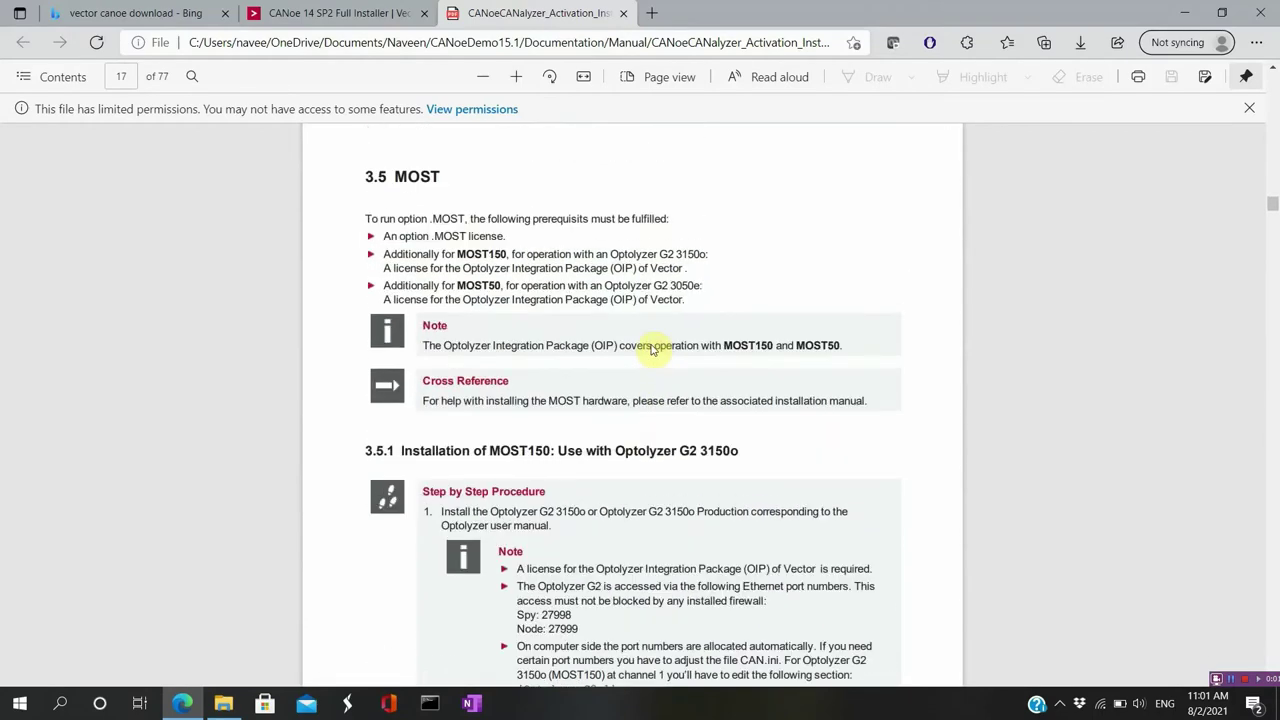
{"action": "scroll", "coordinate": [651, 349], "scroll_direction": "down", "scroll_amount": 4}
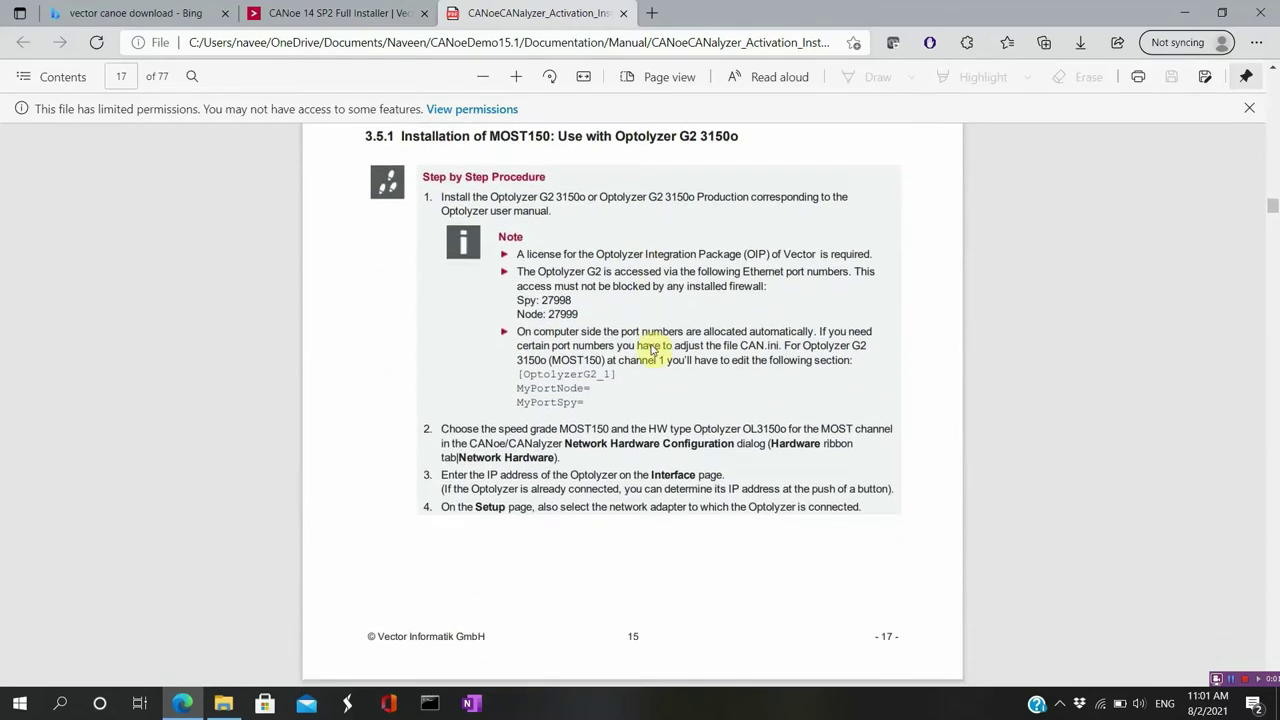
{"action": "scroll", "coordinate": [651, 349], "scroll_direction": "down", "scroll_amount": 10}
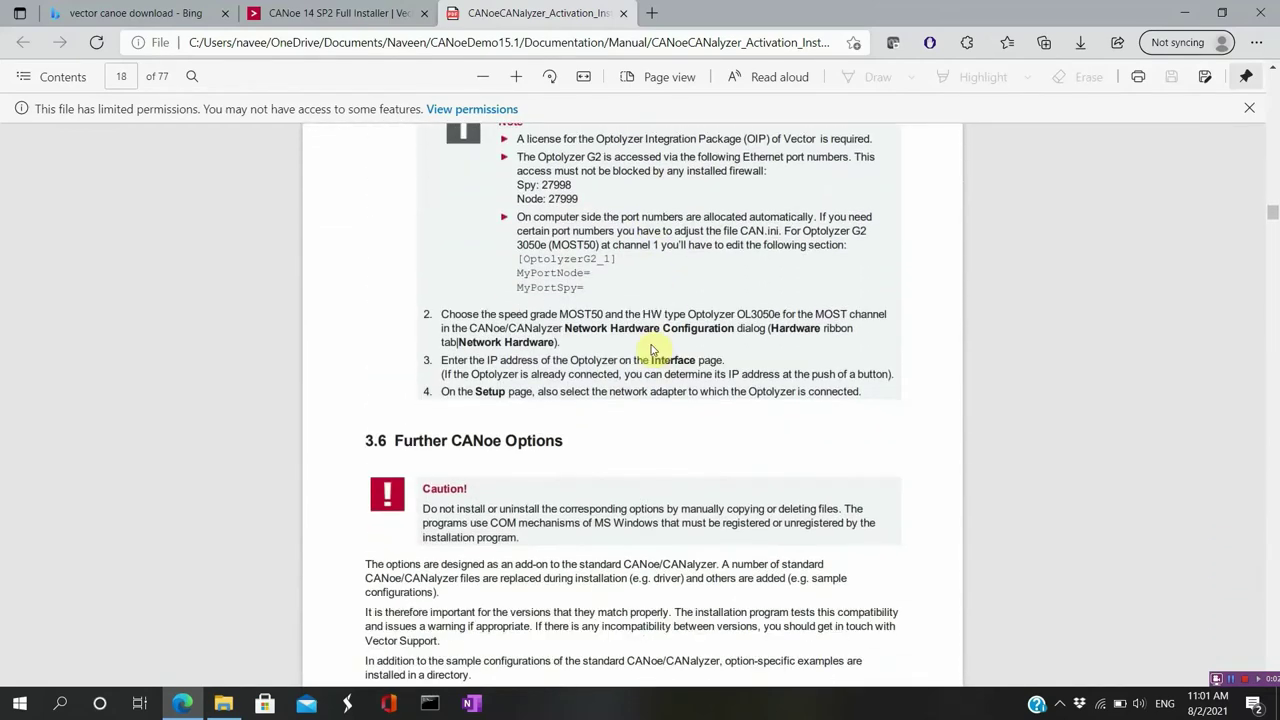
- Minimize the manual and return in File Explorer to the CANoeDemo15.1 folder
{"action": "left_click", "coordinate": [1185, 13]}
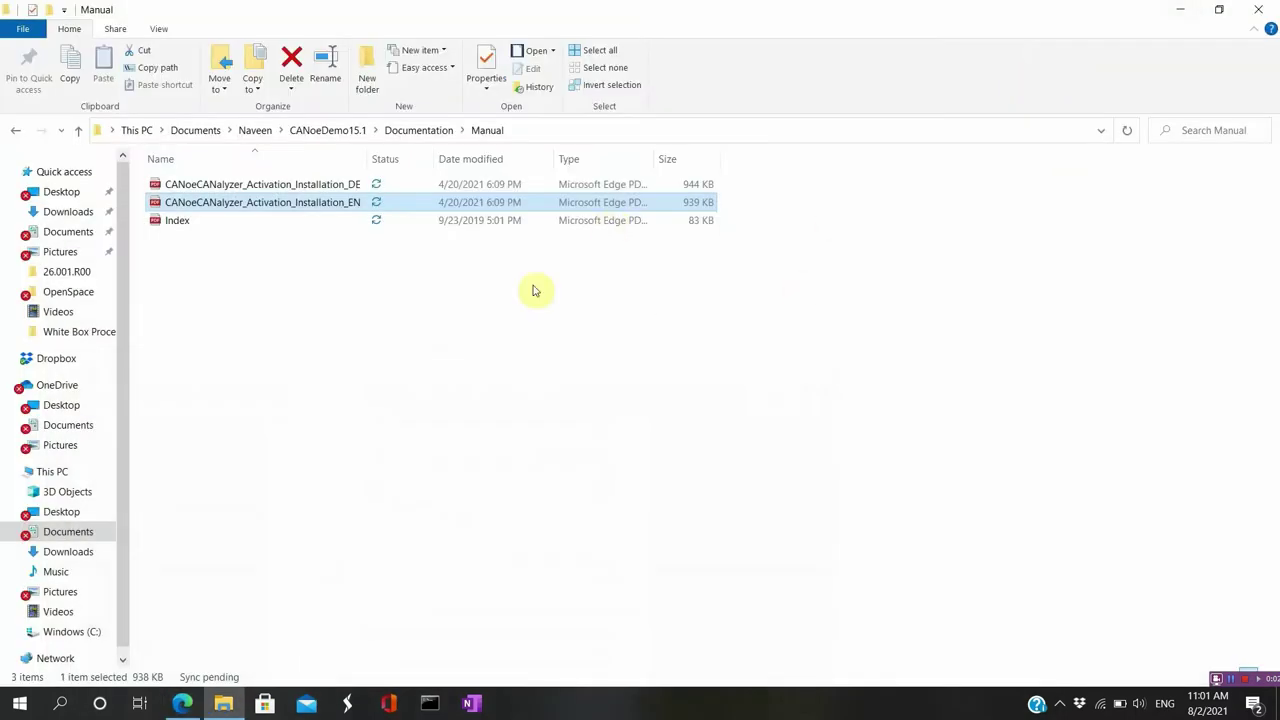
{"action": "left_click", "coordinate": [323, 371]}
{"action": "key", "text": "alt+Up"}
{"action": "key", "text": "alt+Up"}
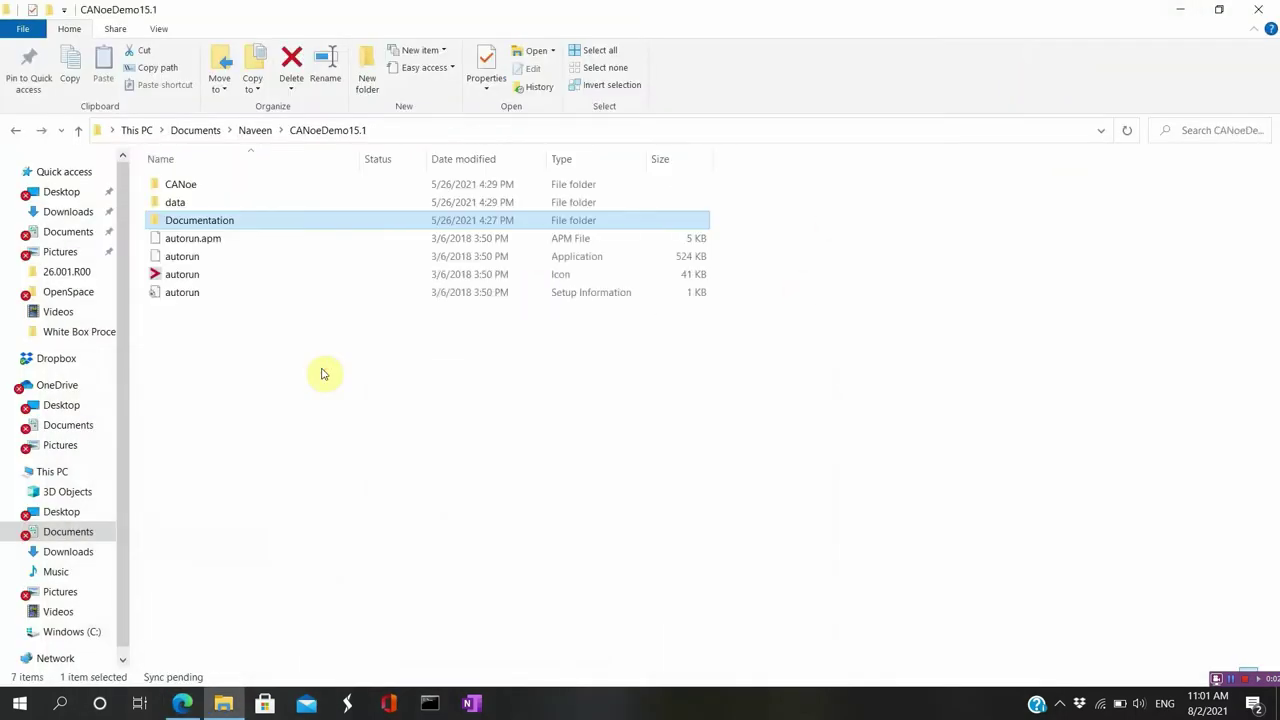
- Run the autorun application and start the CANoe installation from its setup contents
{"action": "left_click", "coordinate": [175, 258]}
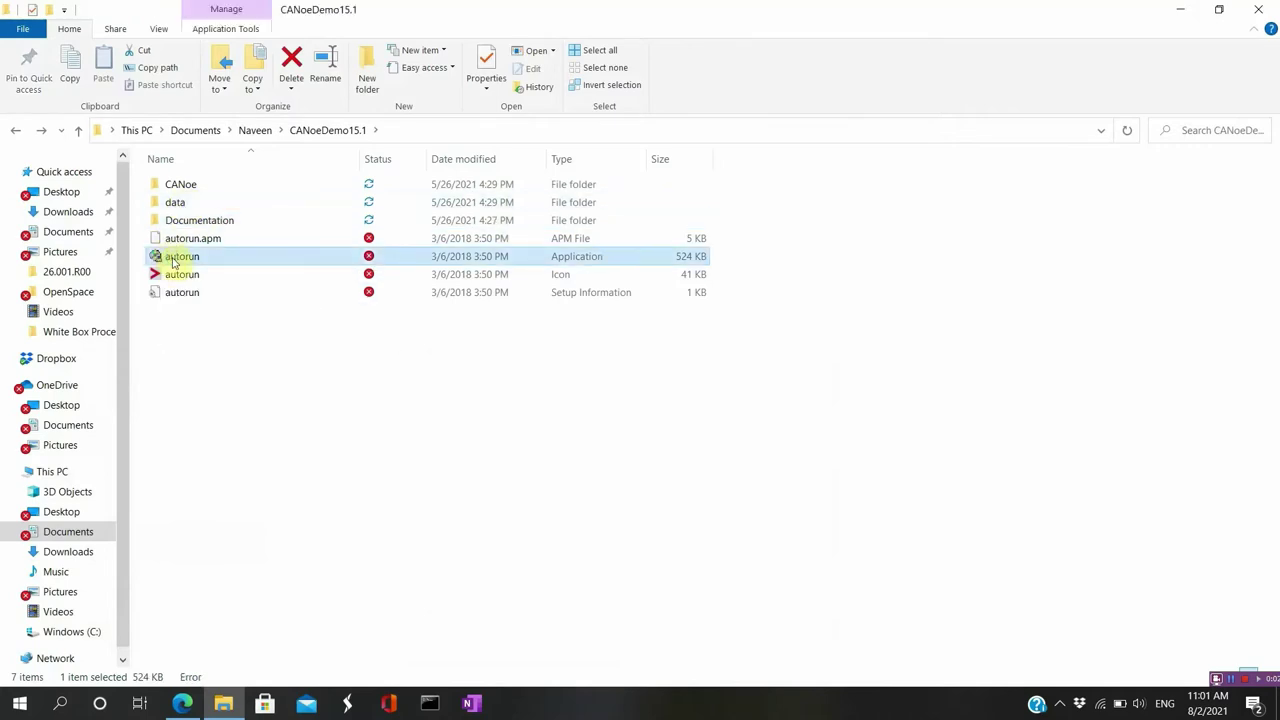
{"action": "double_click", "coordinate": [175, 261]}
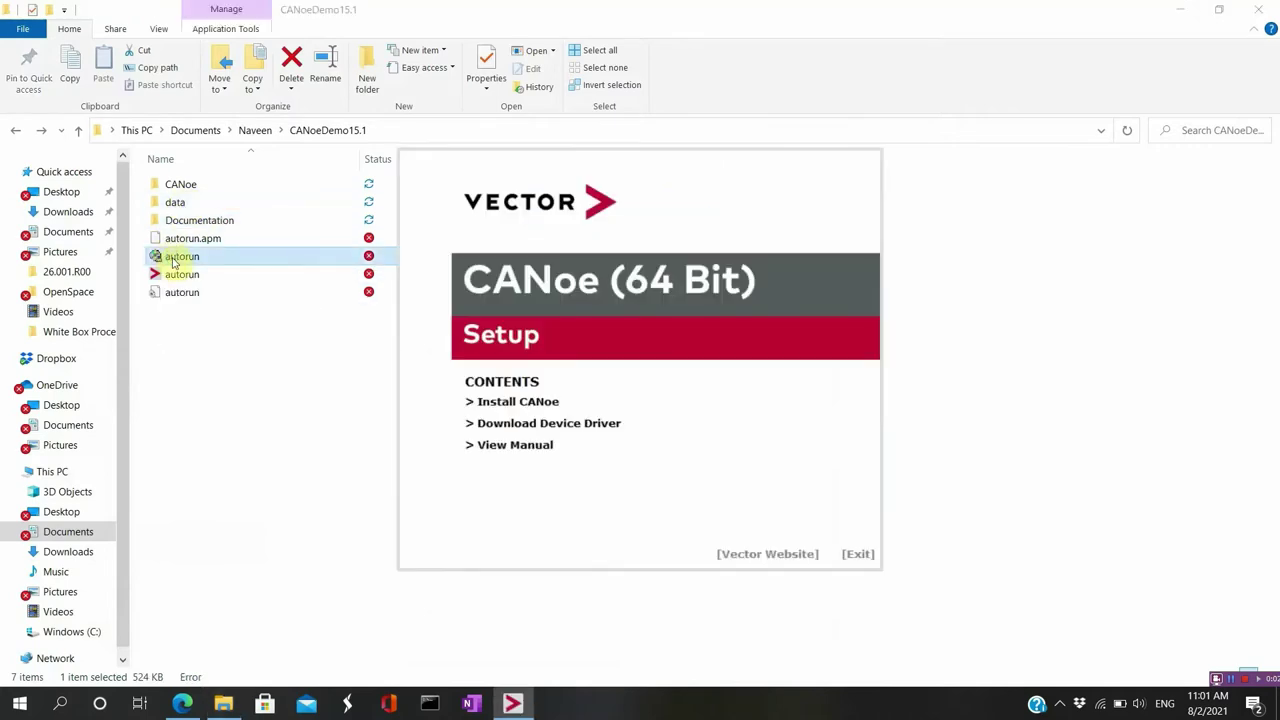
{"action": "left_click", "coordinate": [506, 405]}
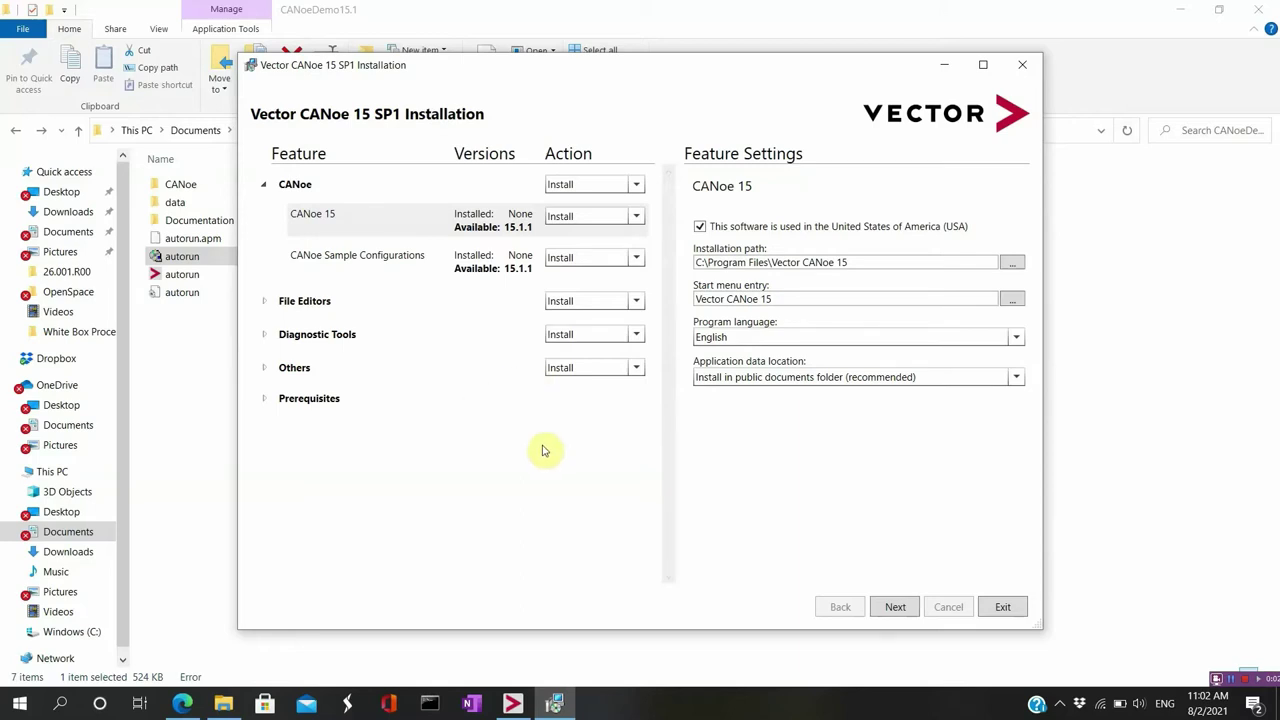
- Examine the action choices for CANoe 15 and the components listed under File Editors and Diagnostic Tools
{"action": "left_click", "coordinate": [638, 218]}
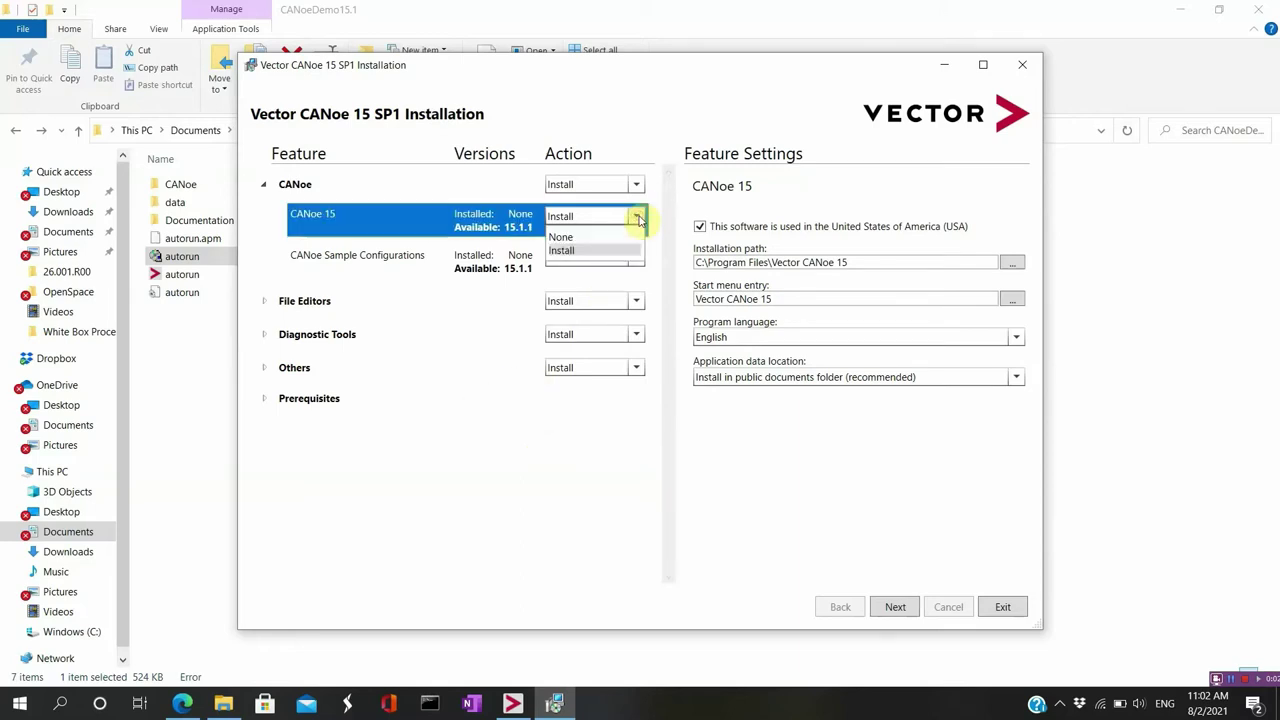
{"action": "left_click", "coordinate": [638, 218]}
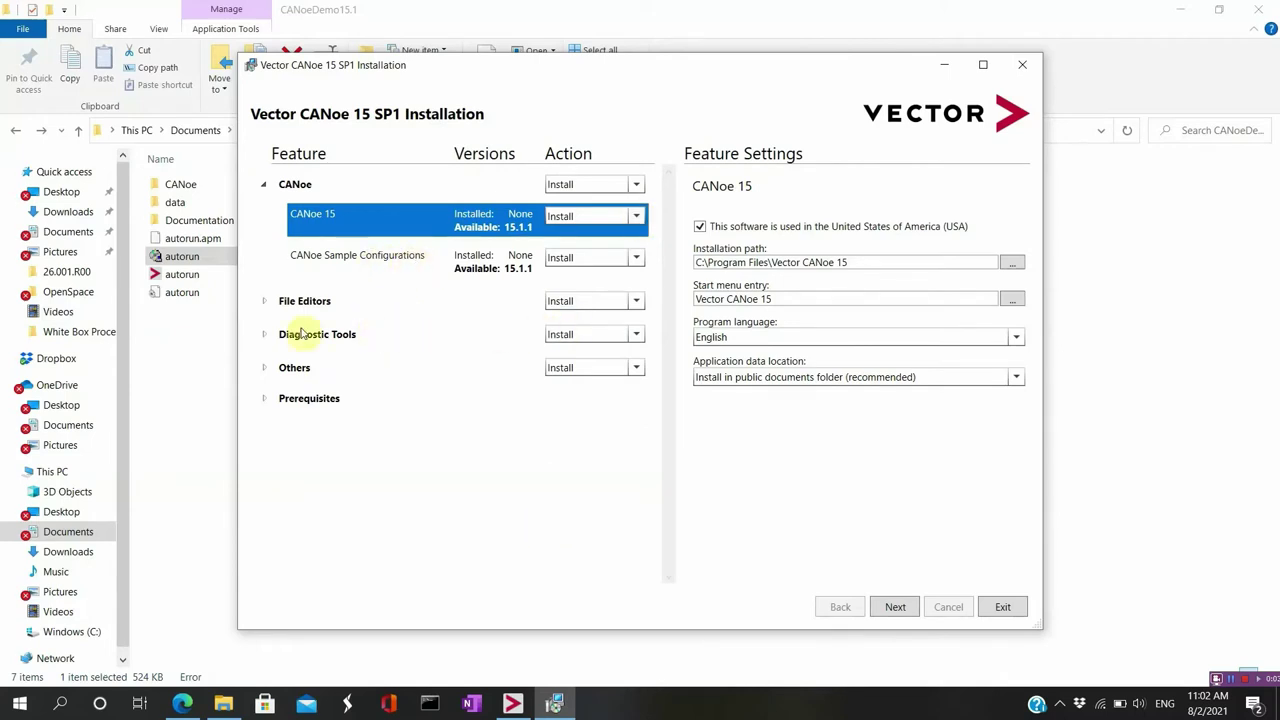
{"action": "left_click", "coordinate": [262, 302]}
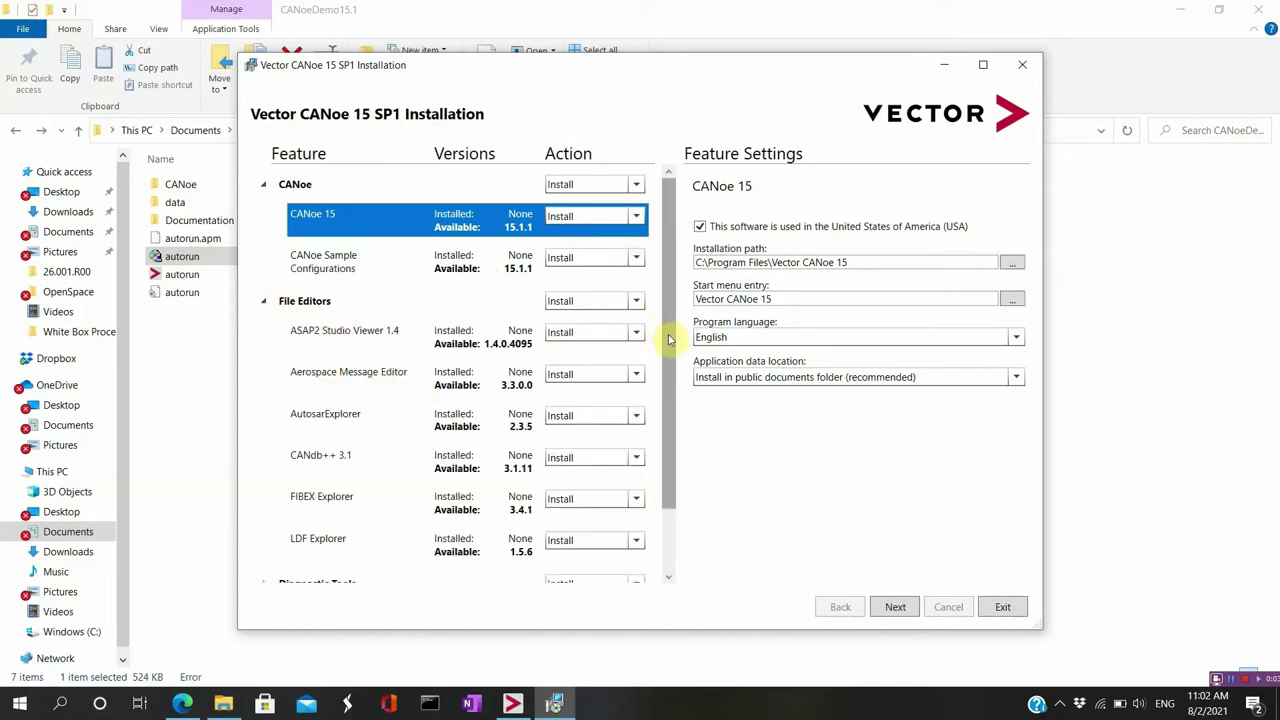
{"action": "left_click_drag", "start_coordinate": [668, 334], "coordinate": [668, 400]}
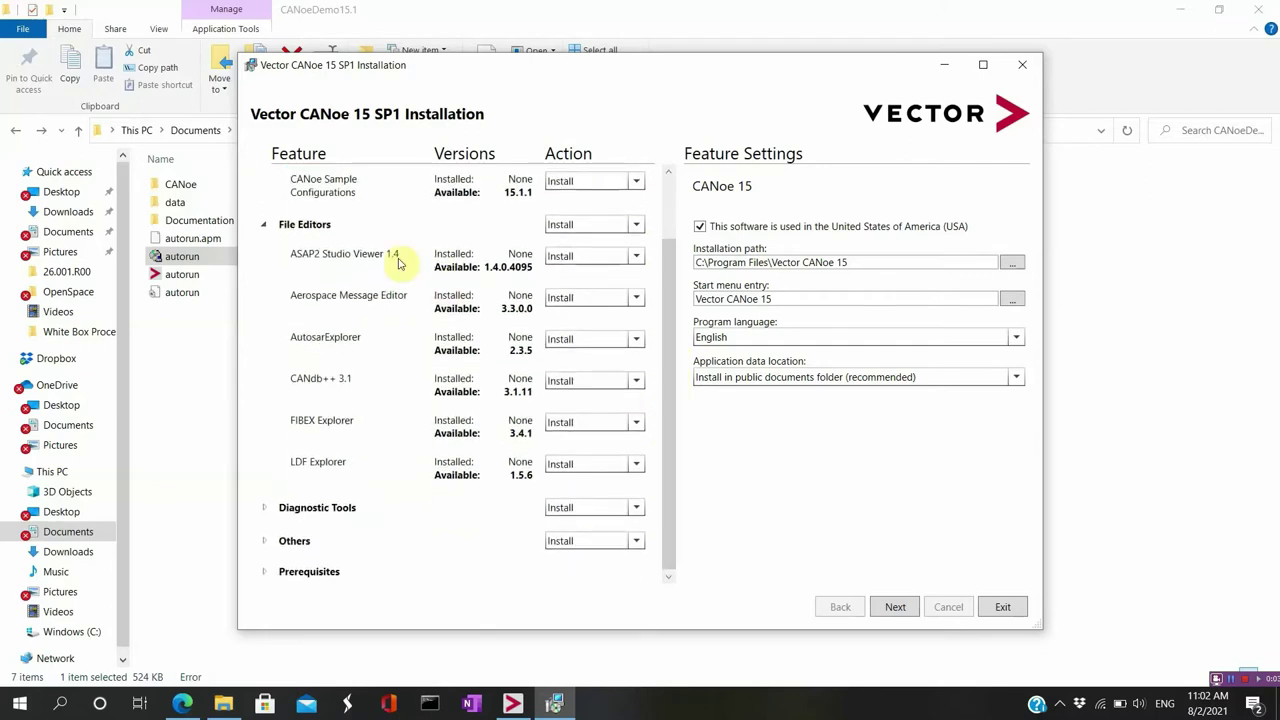
{"action": "left_click", "coordinate": [264, 226]}
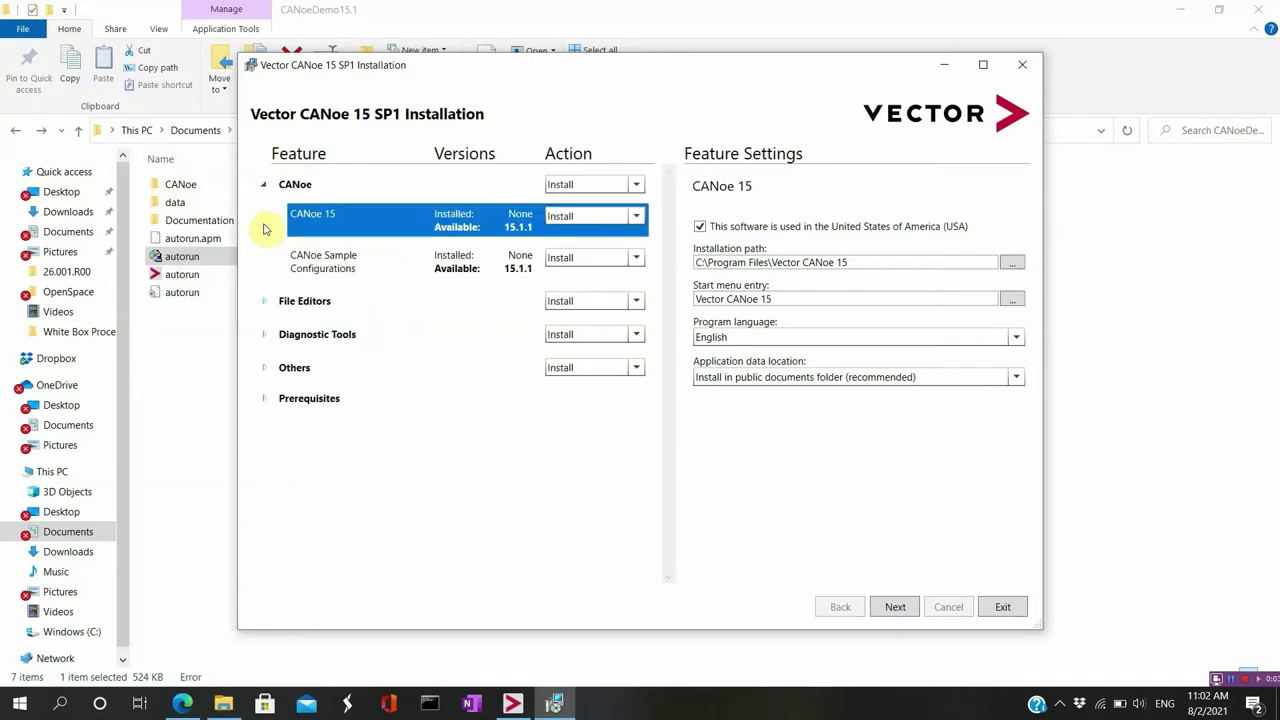
{"action": "left_click", "coordinate": [264, 340]}
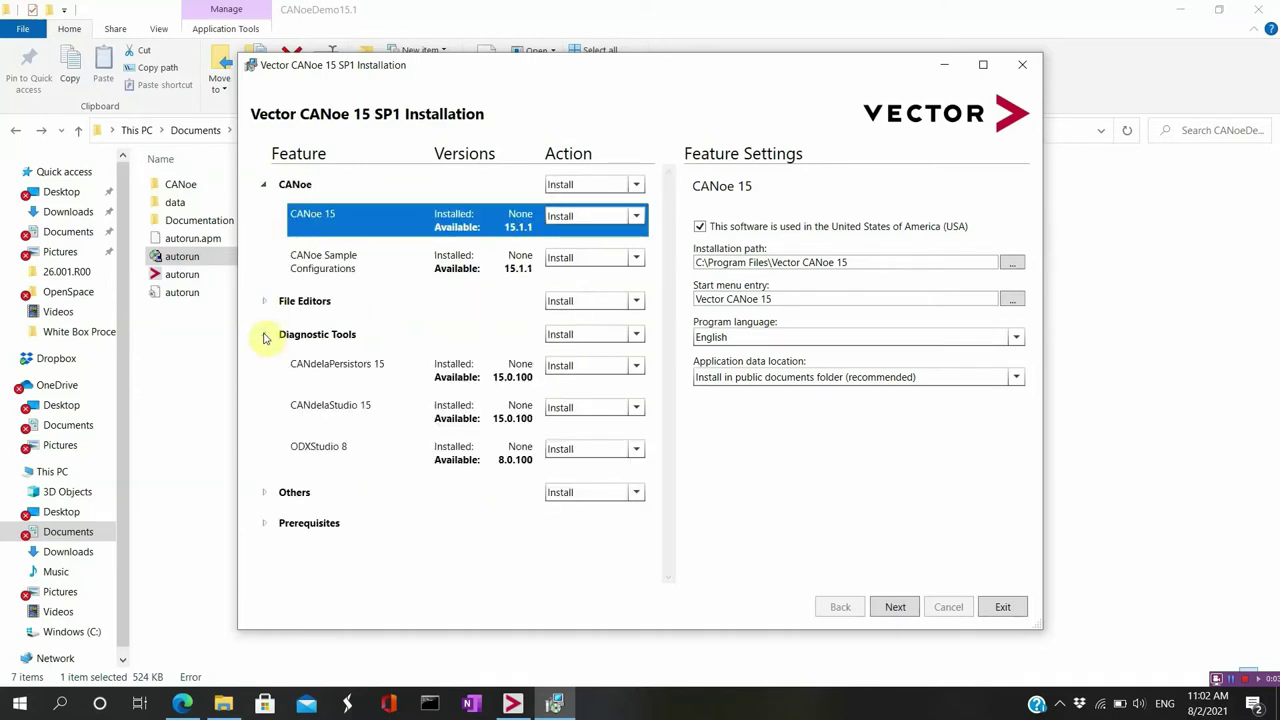
{"action": "left_click", "coordinate": [264, 336]}
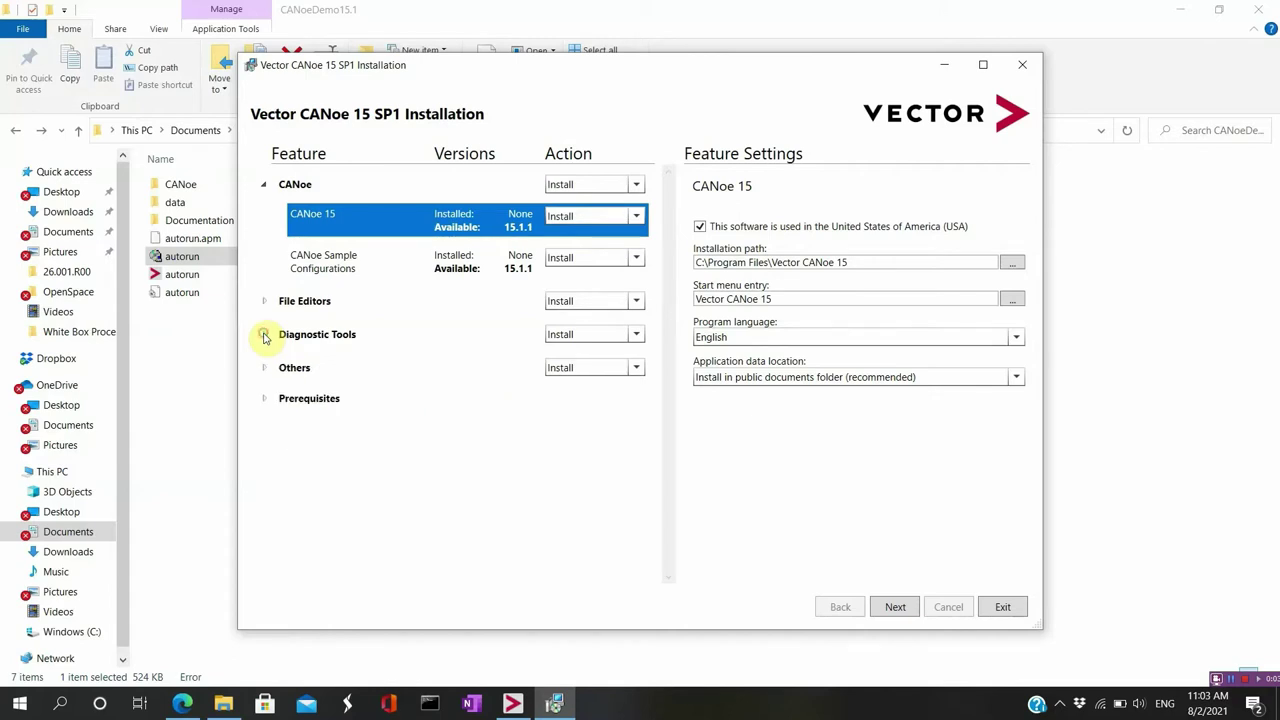
- Review the components listed under Others and Prerequisites, collapsing each group after viewing it
{"action": "left_click", "coordinate": [263, 368]}
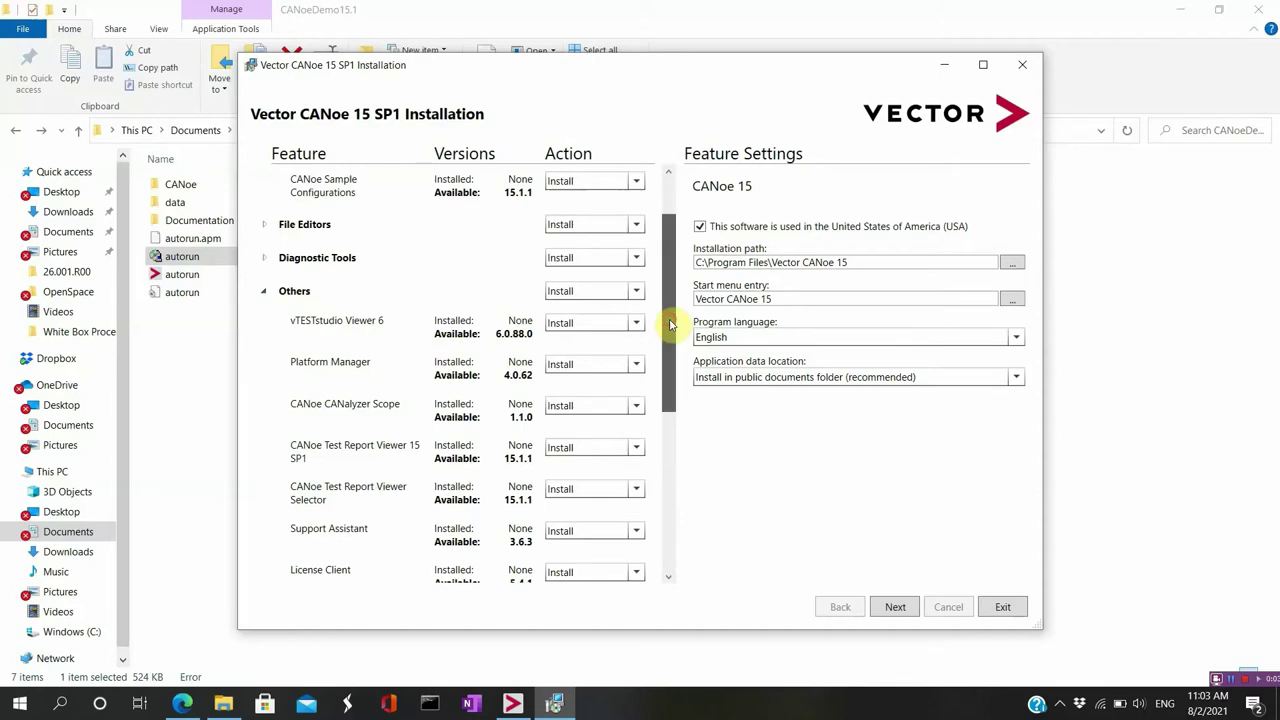
{"action": "mouse_move", "coordinate": [670, 324]}
{"action": "left_mouse_down"}
{"action": "mouse_move", "coordinate": [679, 485]}
{"action": "mouse_move", "coordinate": [683, 319]}
{"action": "left_mouse_up"}
{"action": "left_click", "coordinate": [260, 302]}
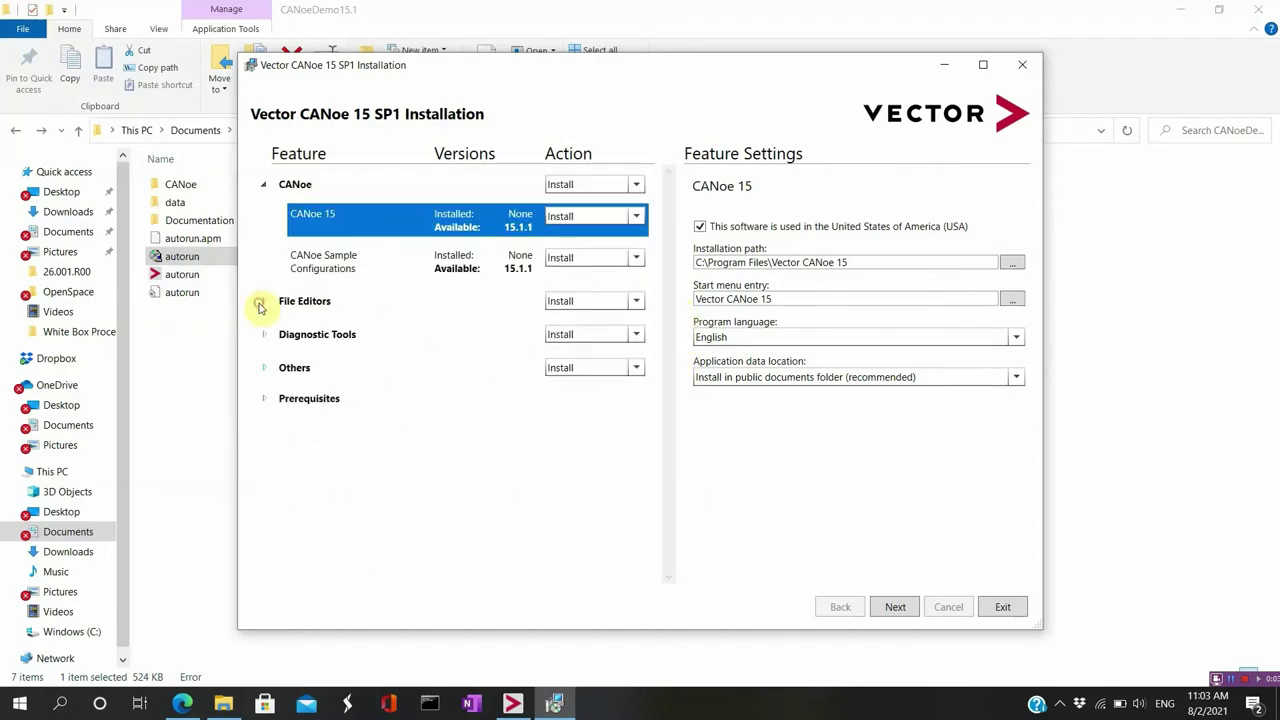
{"action": "left_click", "coordinate": [264, 398]}
{"action": "left_click_drag", "start_coordinate": [677, 329], "coordinate": [666, 209]}
{"action": "left_click", "coordinate": [264, 398]}
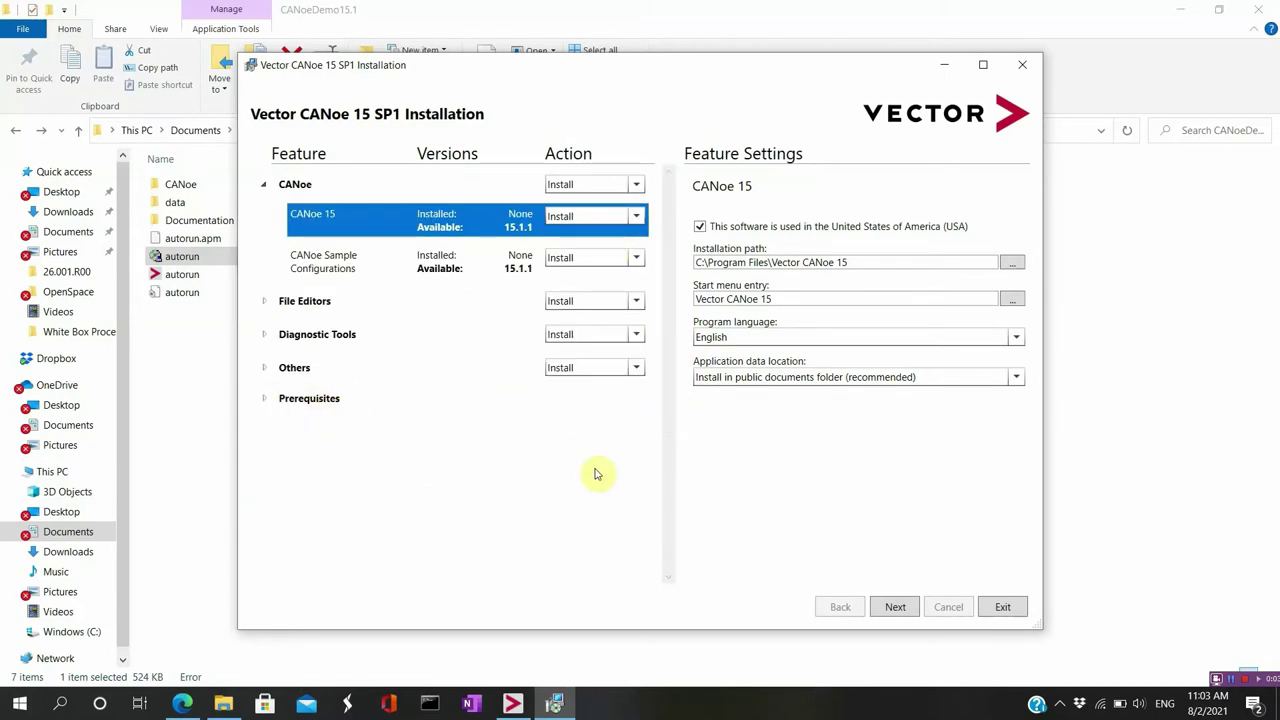
- Clear the option for software use in the USA and choose to install application data in the public documents folder (recommended)
{"action": "left_click", "coordinate": [790, 472]}
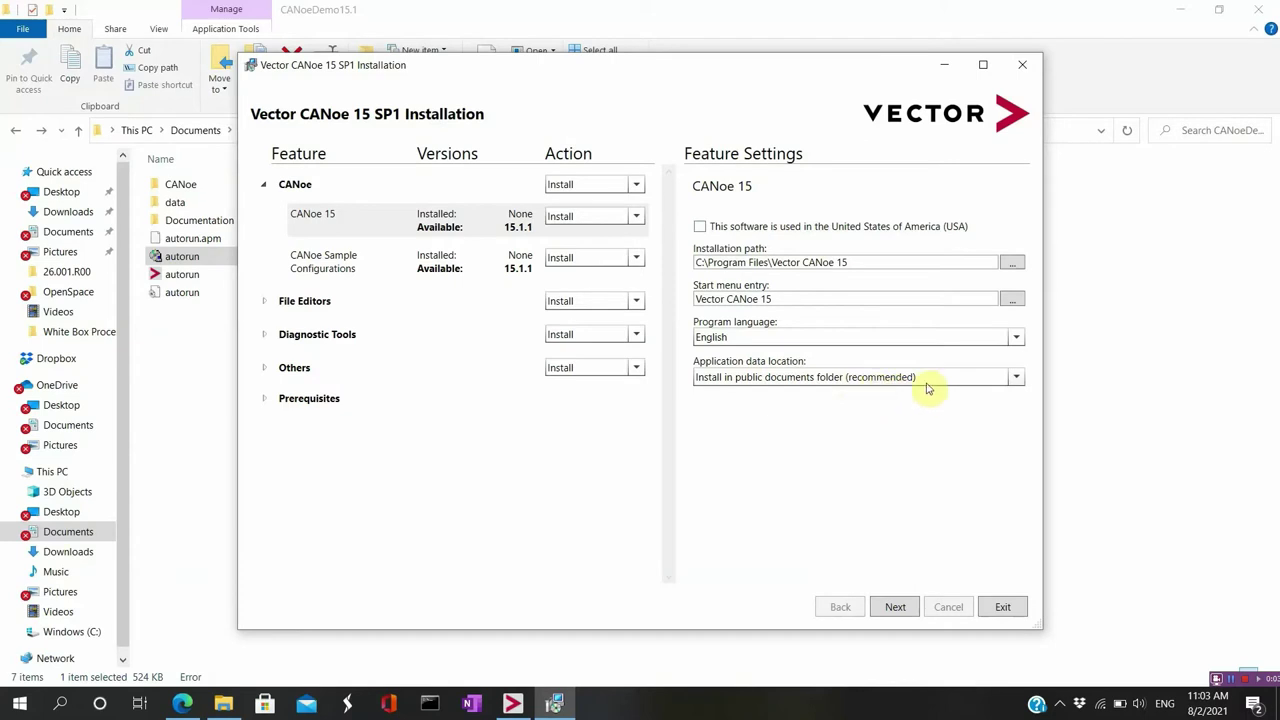
{"action": "left_click", "coordinate": [1016, 378]}
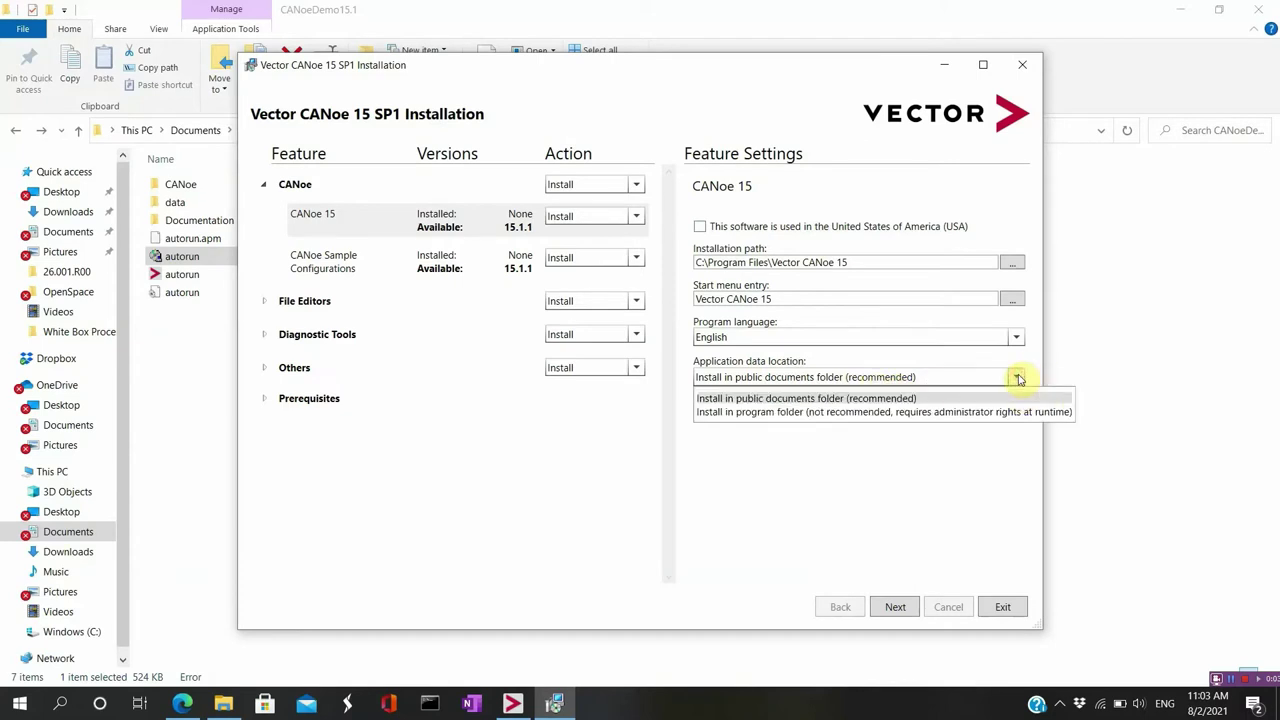
{"action": "left_click", "coordinate": [990, 398]}
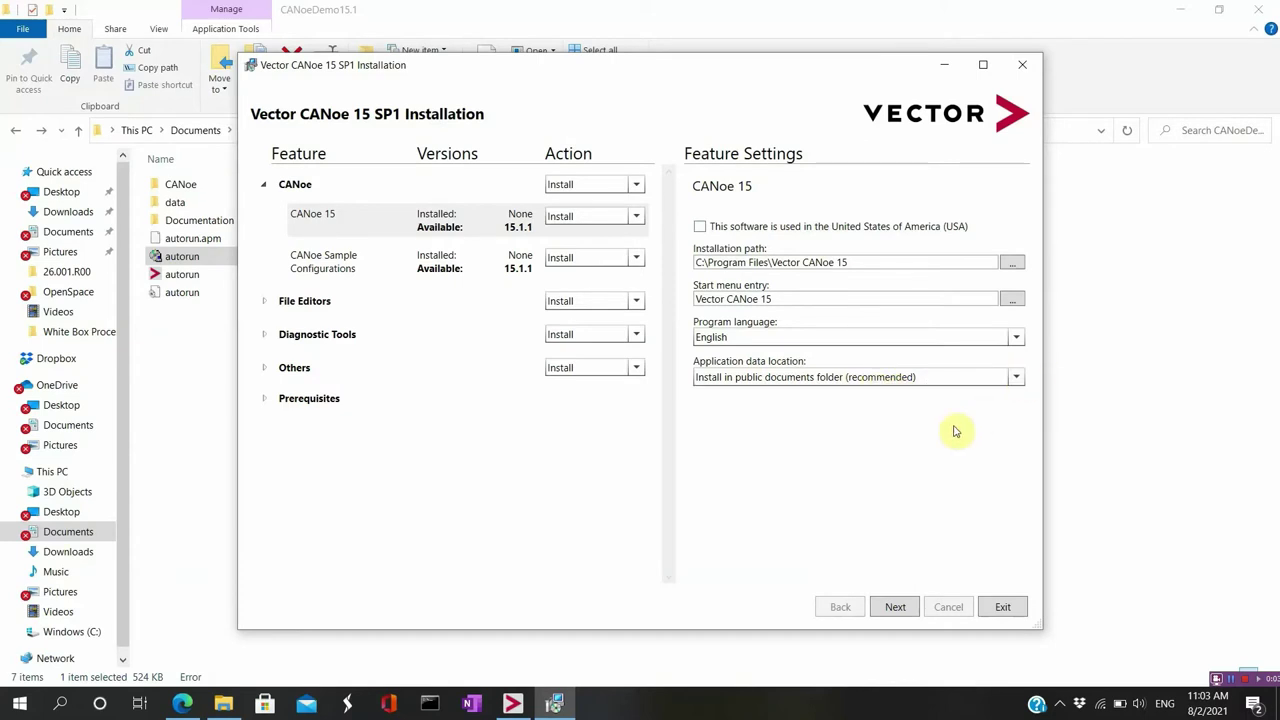
- Review the installation summary down to the CANoe 15 entry and start the installation
{"action": "left_click", "coordinate": [895, 607]}
{"action": "left_click_drag", "start_coordinate": [1020, 240], "coordinate": [1027, 521]}
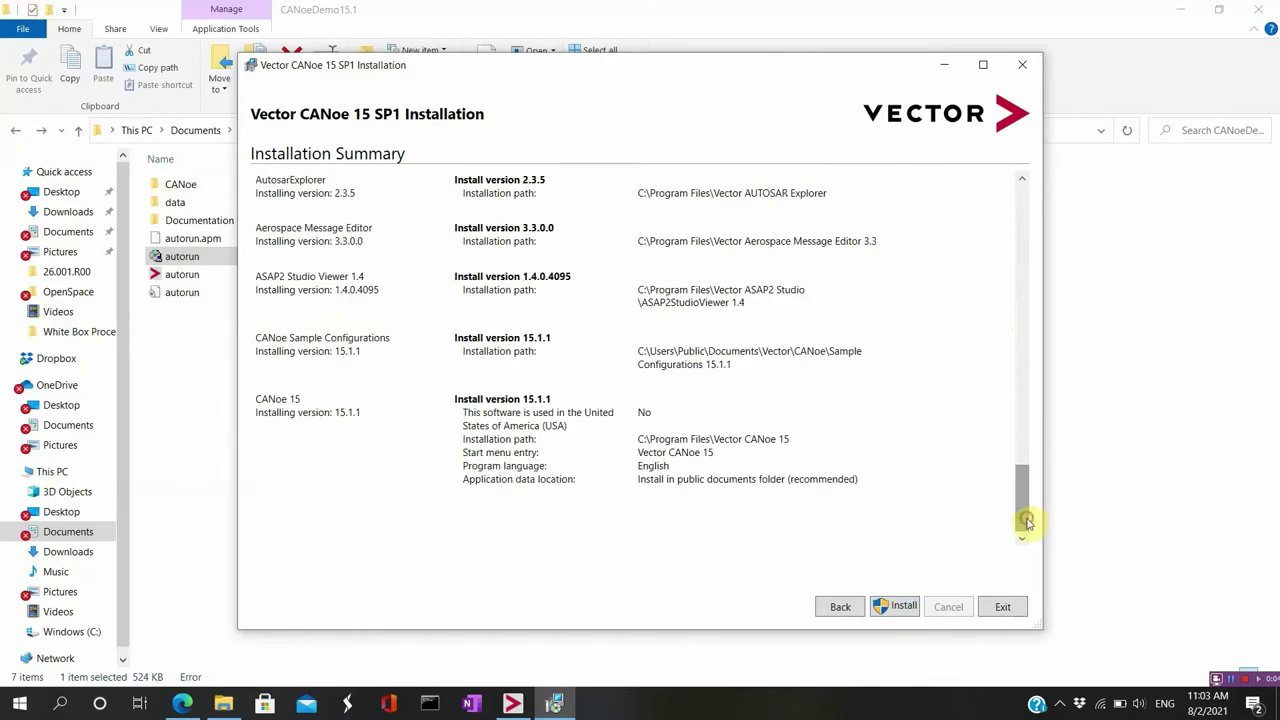
{"action": "left_click", "coordinate": [897, 606]}
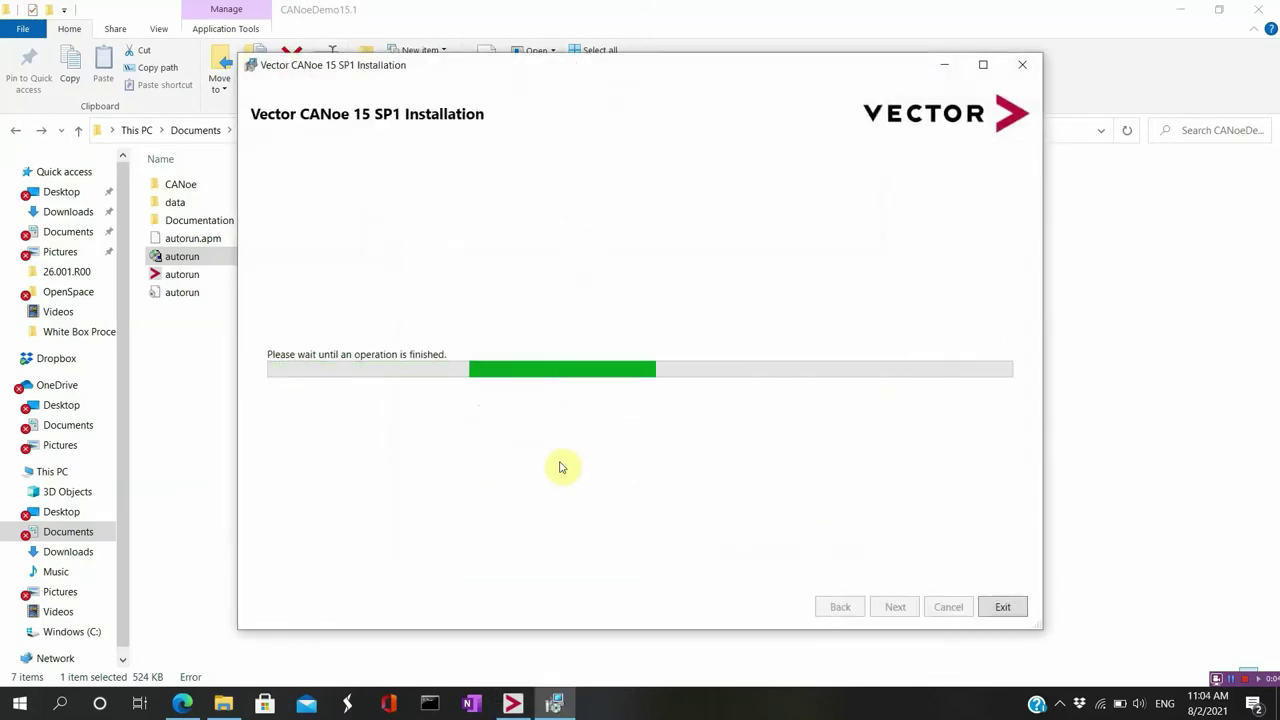
{"action": "left_click", "coordinate": [52, 471]}
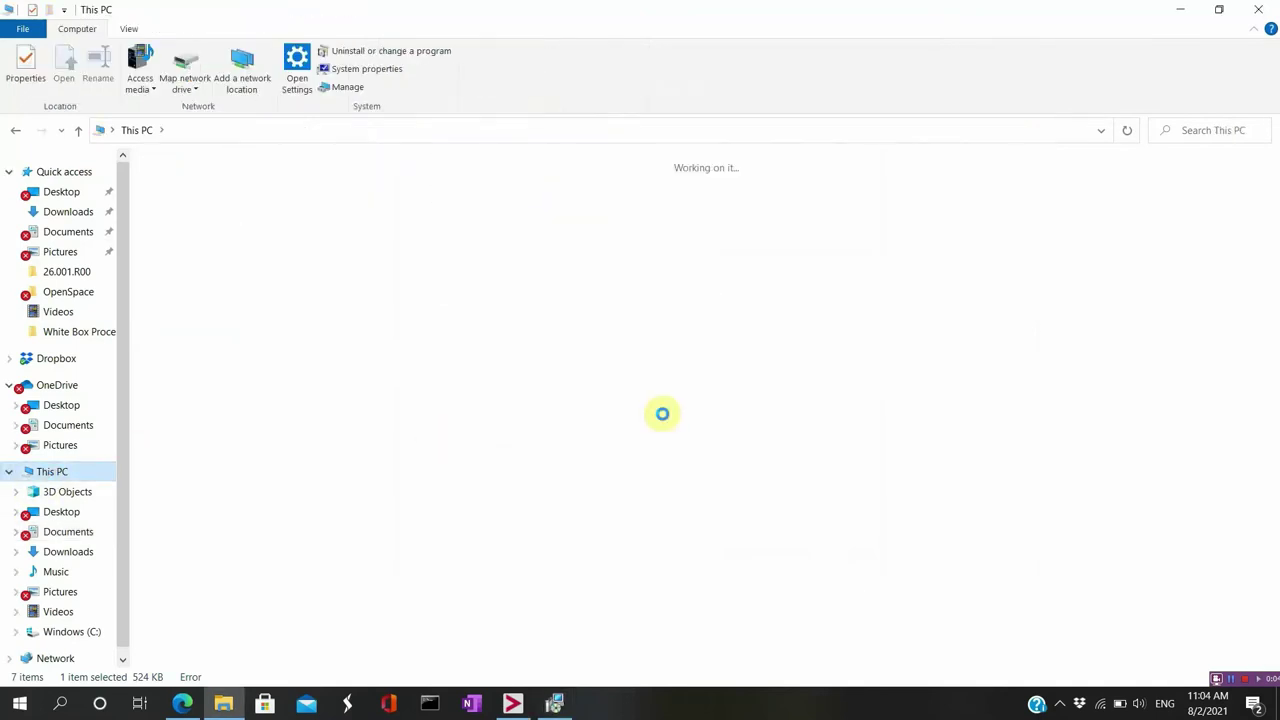
{"action": "left_click", "coordinate": [388, 704]}
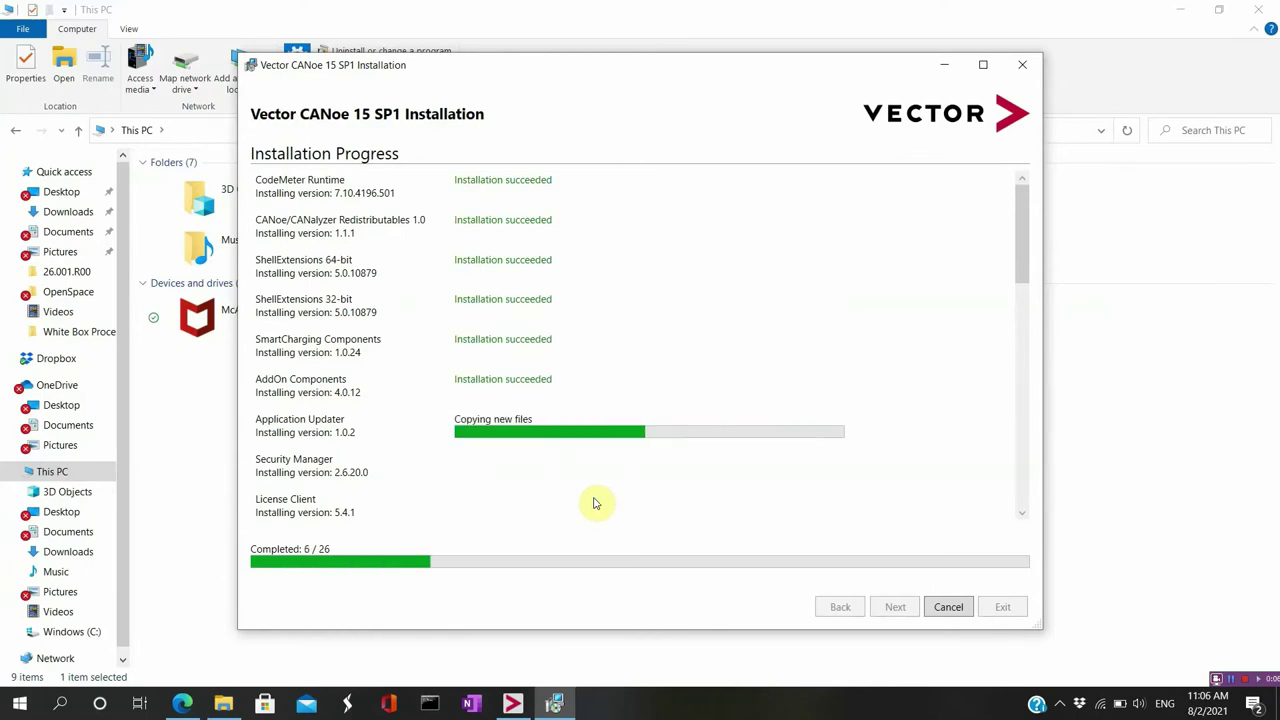
- Follow the installation progress through the component list to CANoe 15 and exit the installer once everything is installed
{"action": "scroll", "coordinate": [1026, 286], "scroll_direction": "down", "scroll_amount": 1}
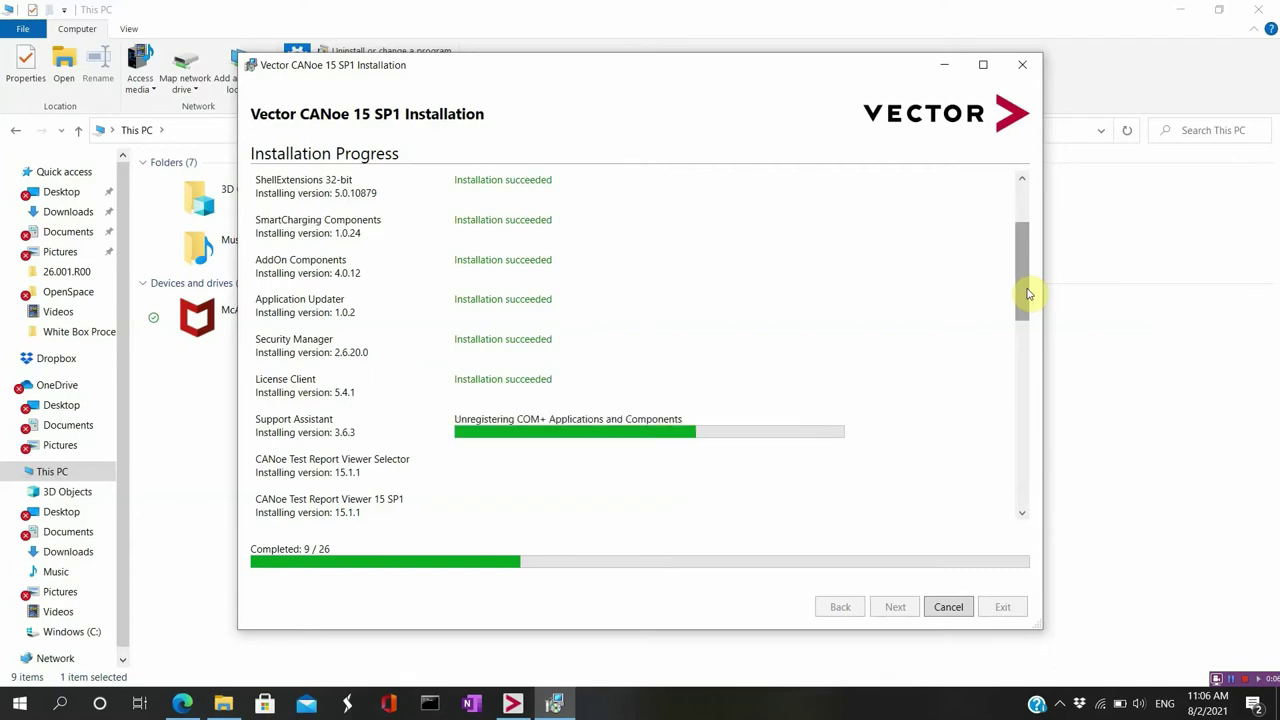
{"action": "left_click_drag", "start_coordinate": [1022, 286], "coordinate": [1025, 352]}
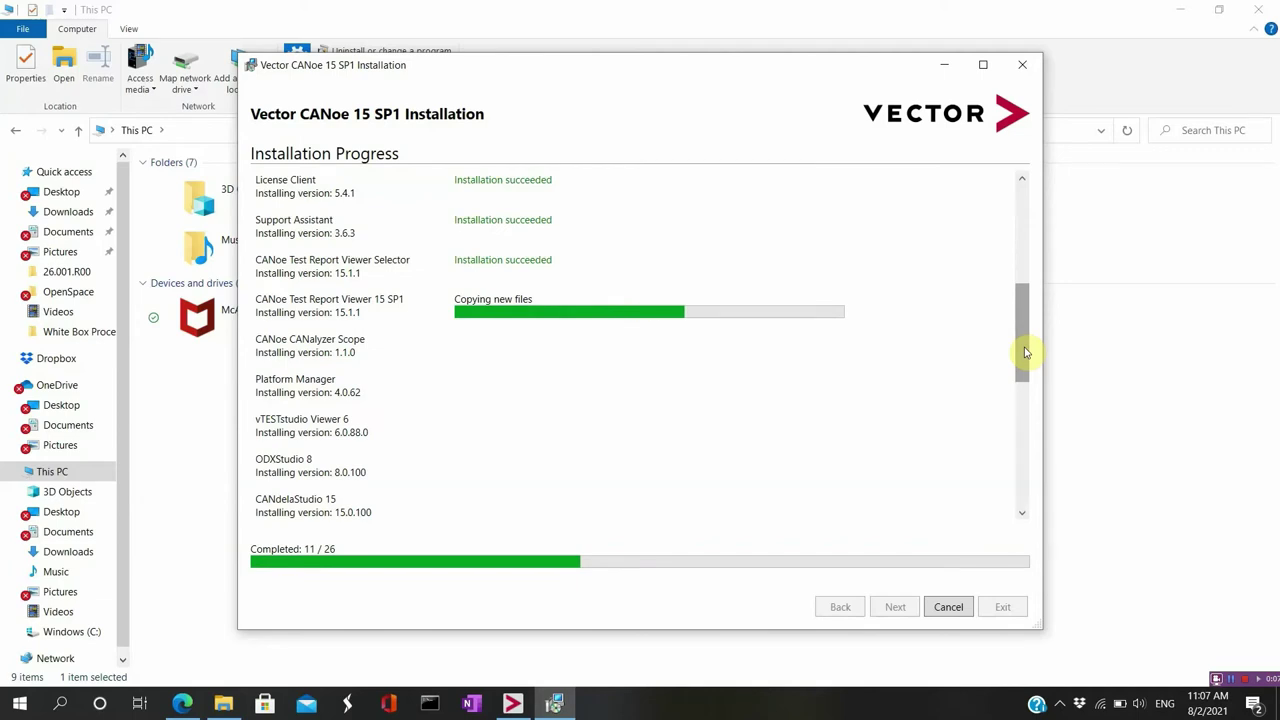
{"action": "left_click_drag", "start_coordinate": [1025, 352], "coordinate": [1025, 391]}
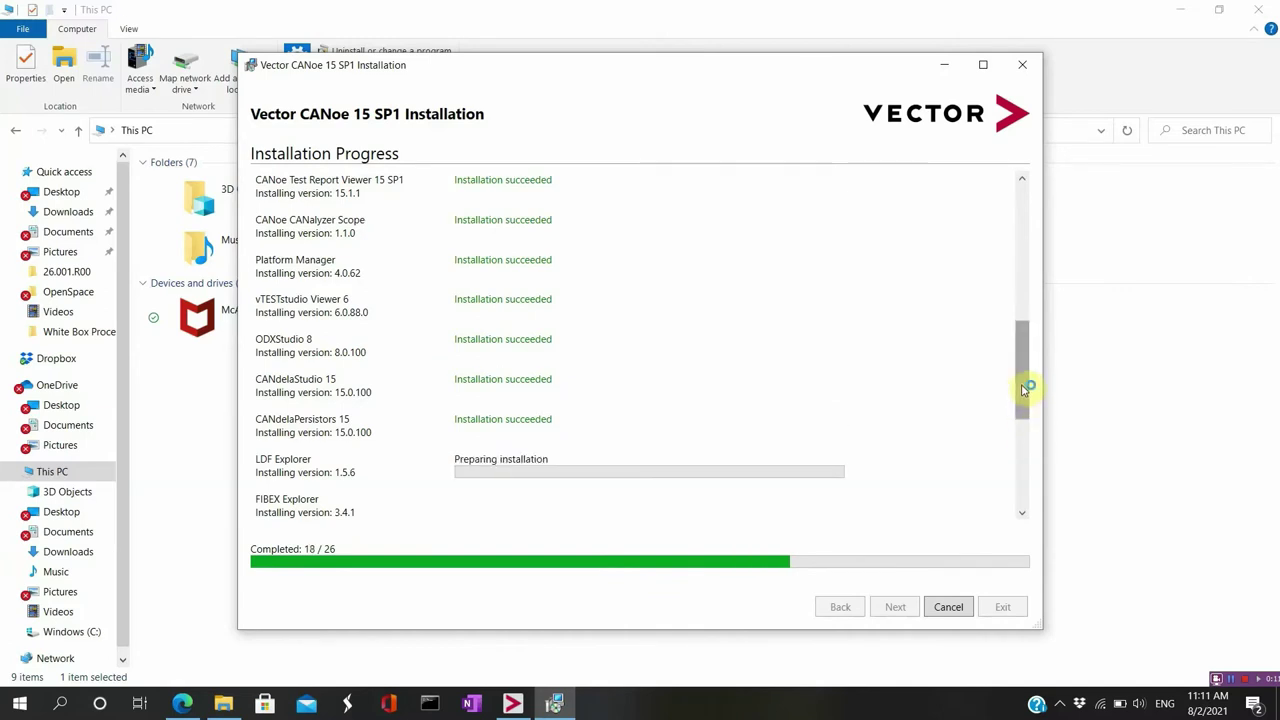
{"action": "left_click_drag", "start_coordinate": [1025, 405], "coordinate": [1025, 460]}
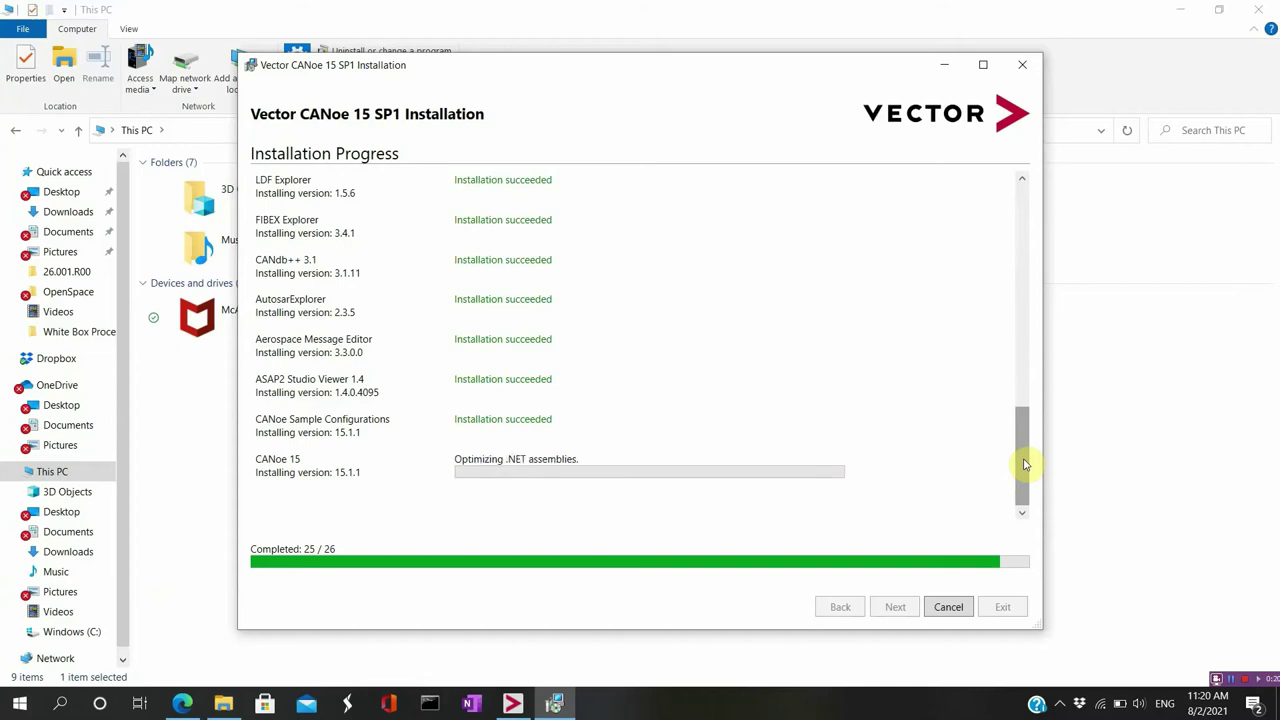
{"action": "left_click_drag", "start_coordinate": [1023, 453], "coordinate": [1016, 484]}
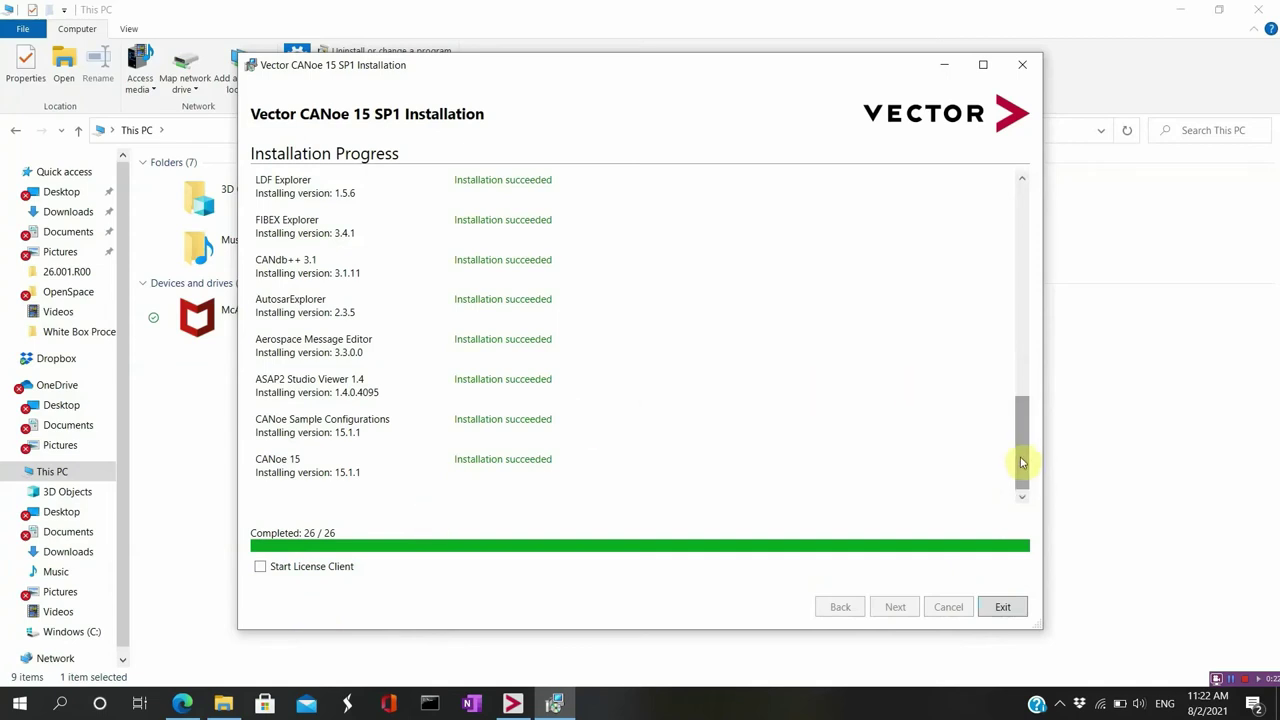
{"action": "left_click", "coordinate": [1003, 608]}
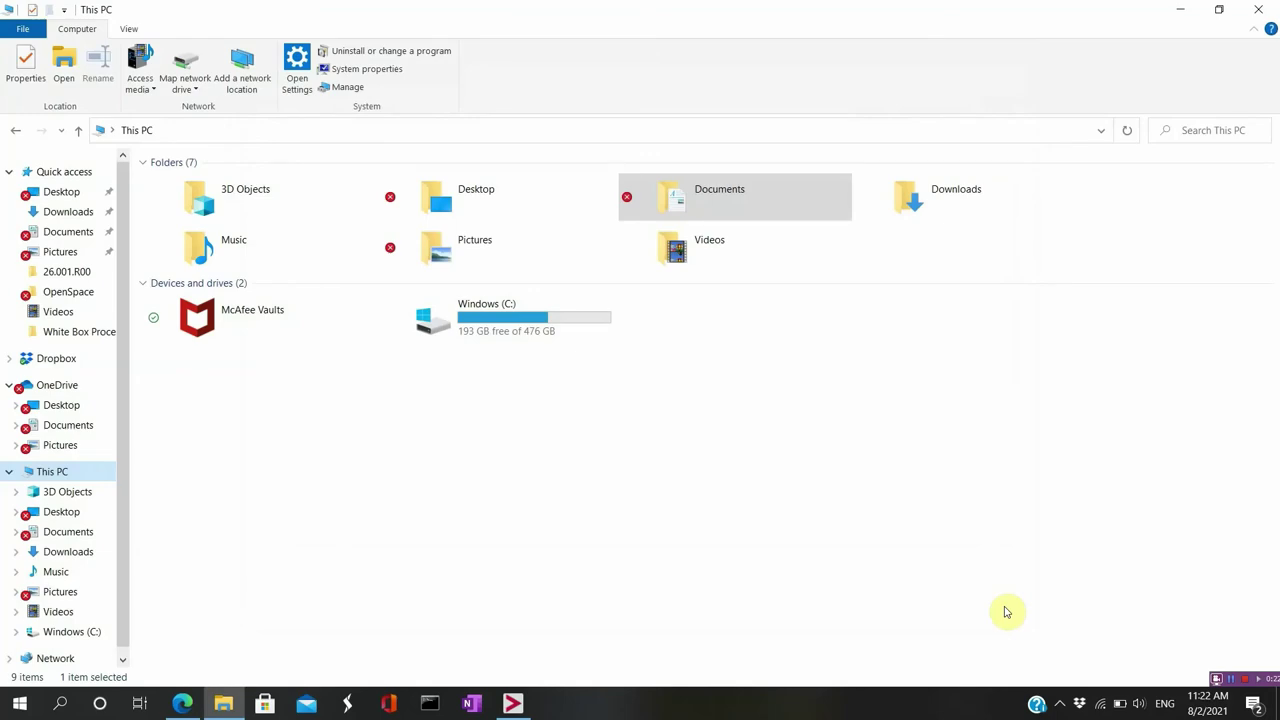
- Close the This PC window and launch CANoe 15 SP1
{"action": "left_click", "coordinate": [716, 512]}
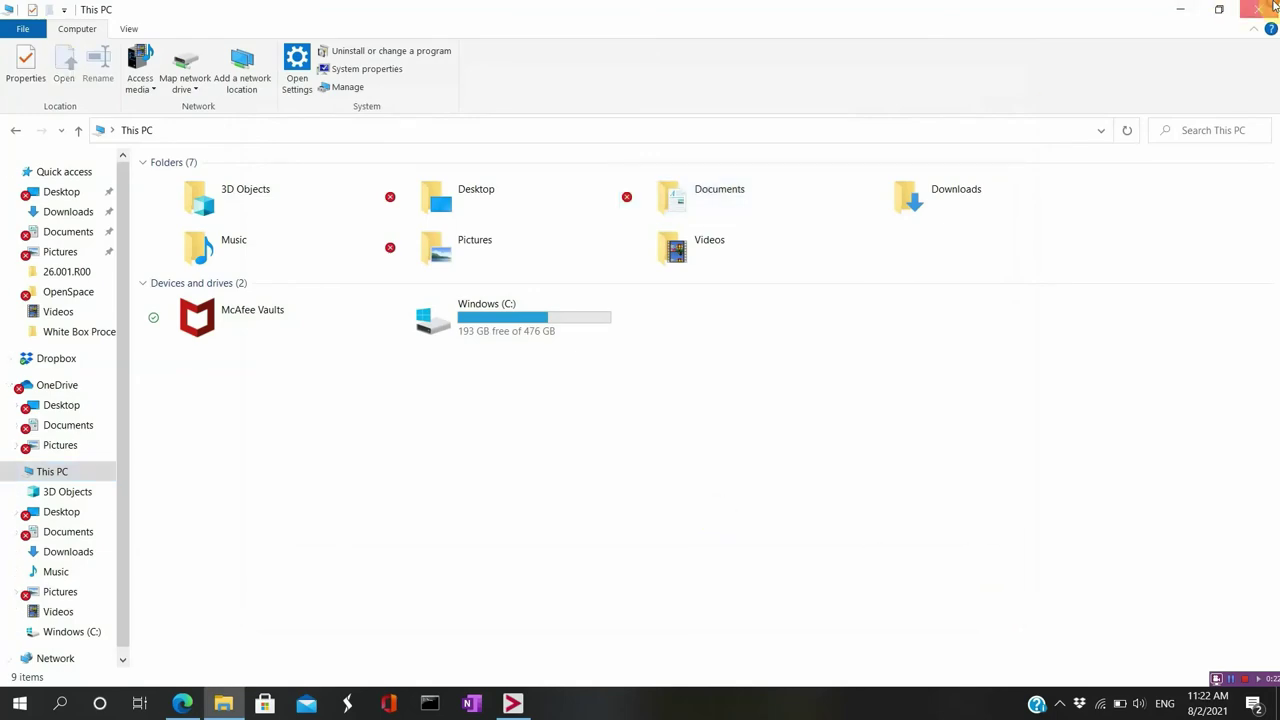
{"action": "left_click", "coordinate": [1273, 6]}
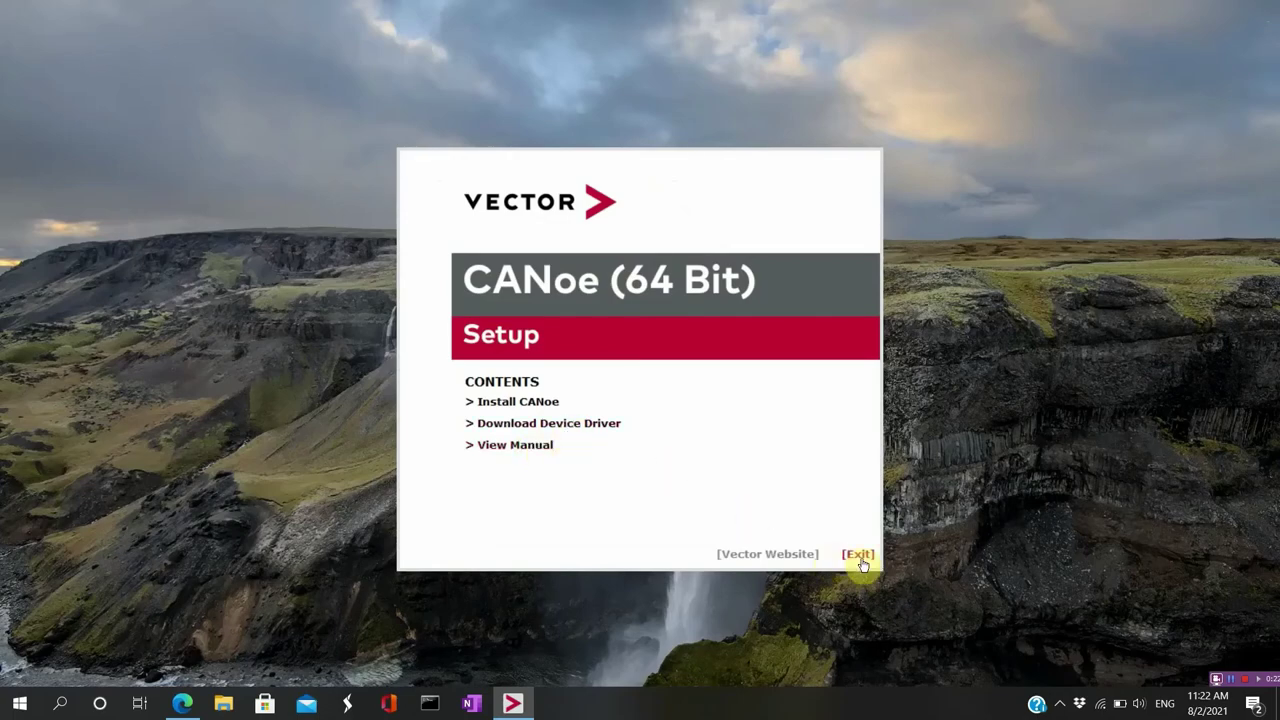
{"action": "left_click", "coordinate": [16, 703]}
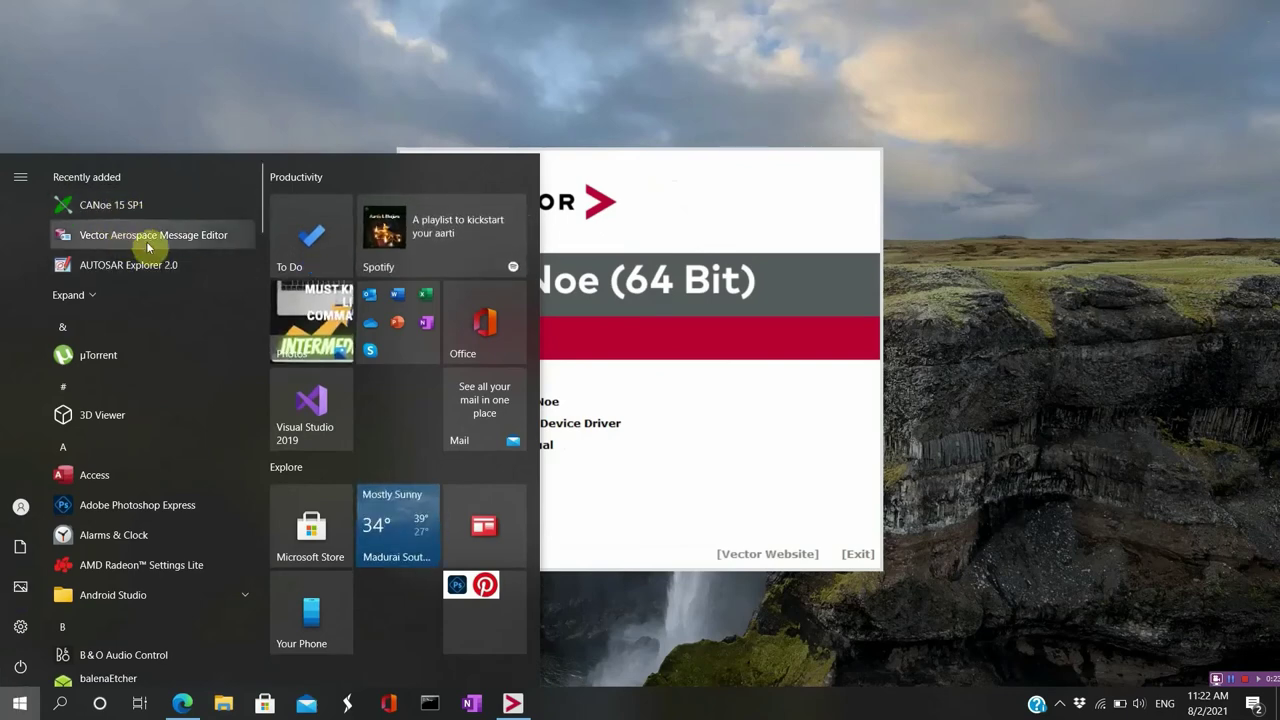
{"action": "left_click", "coordinate": [104, 205]}
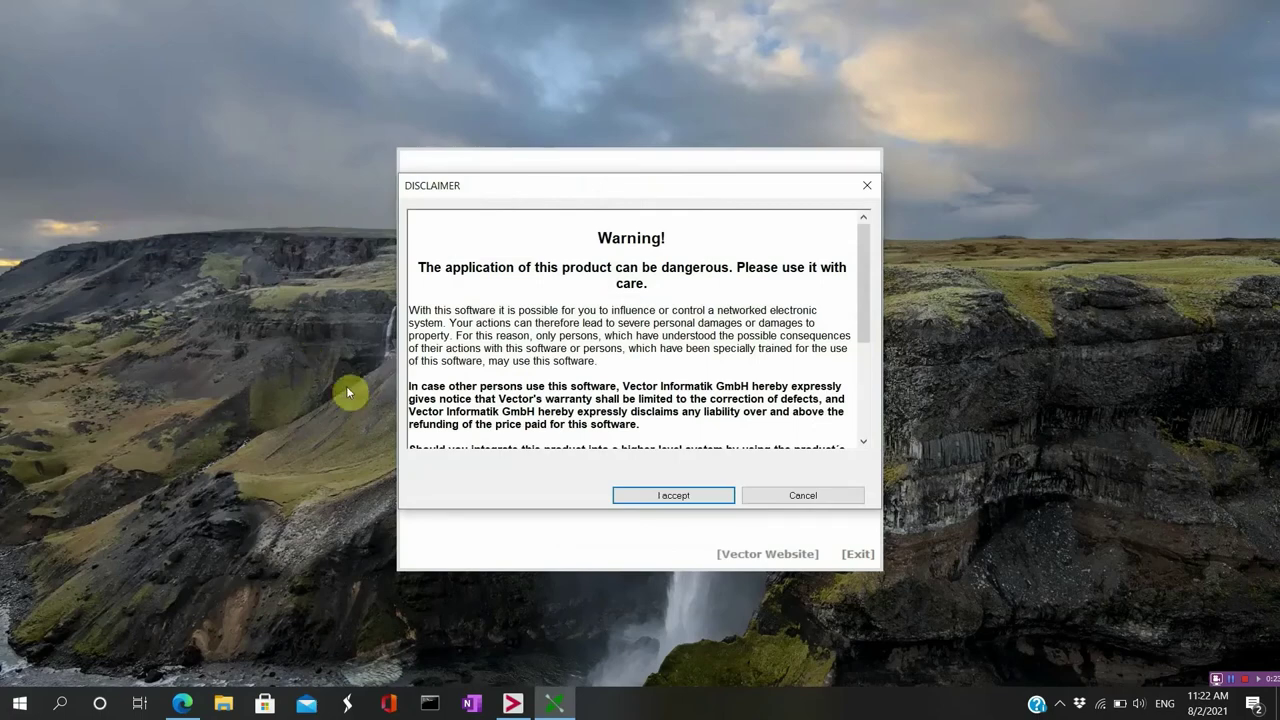
- Read and accept the disclaimer, and continue into CANoe with the restricted feature set
{"action": "left_click_drag", "start_coordinate": [862, 270], "coordinate": [862, 385]}
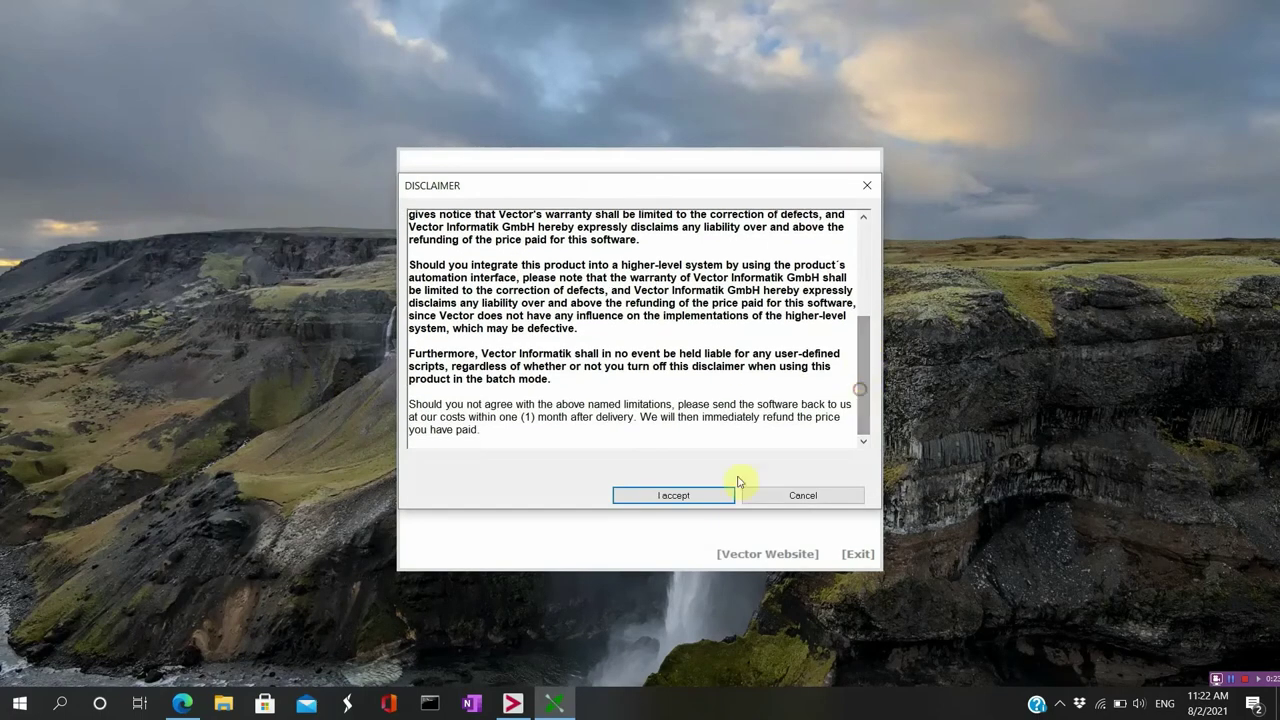
{"action": "left_click", "coordinate": [681, 494]}
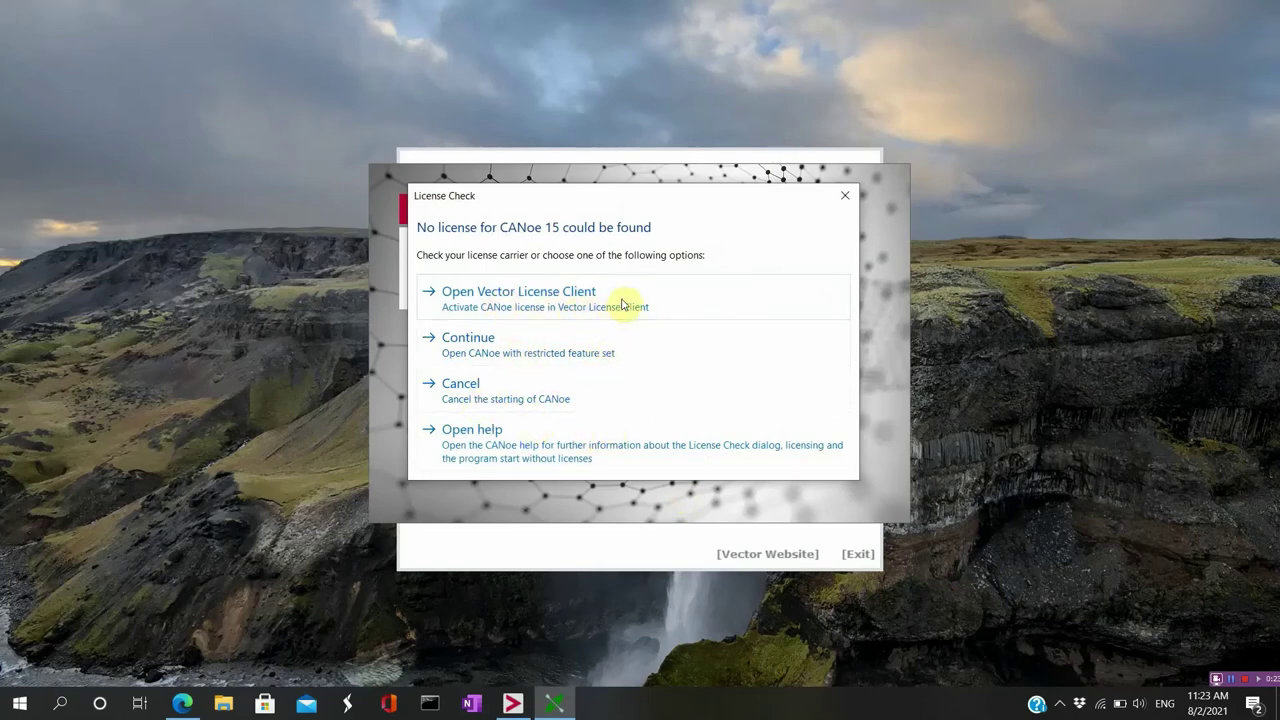
{"action": "left_click", "coordinate": [480, 346]}
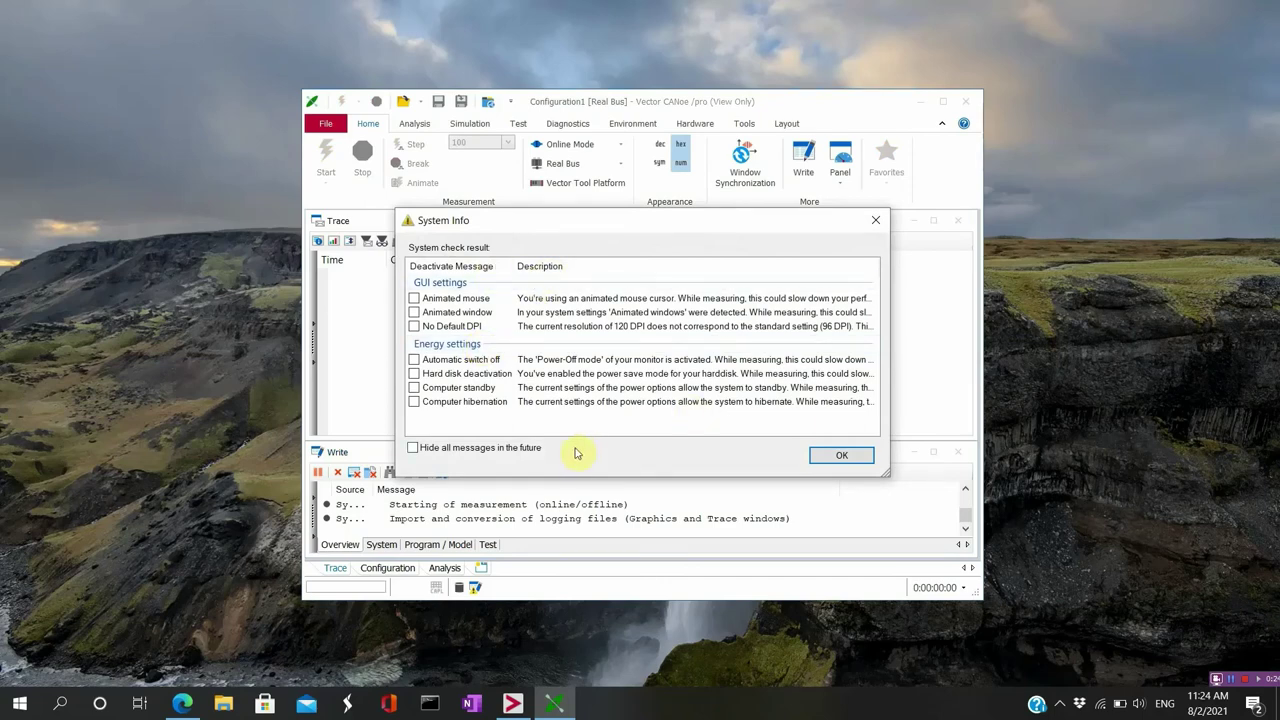
- Widen the System Info dialog to read the system check descriptions, and dismiss it and the License Check notice
{"action": "left_click_drag", "start_coordinate": [765, 224], "coordinate": [757, 166]}
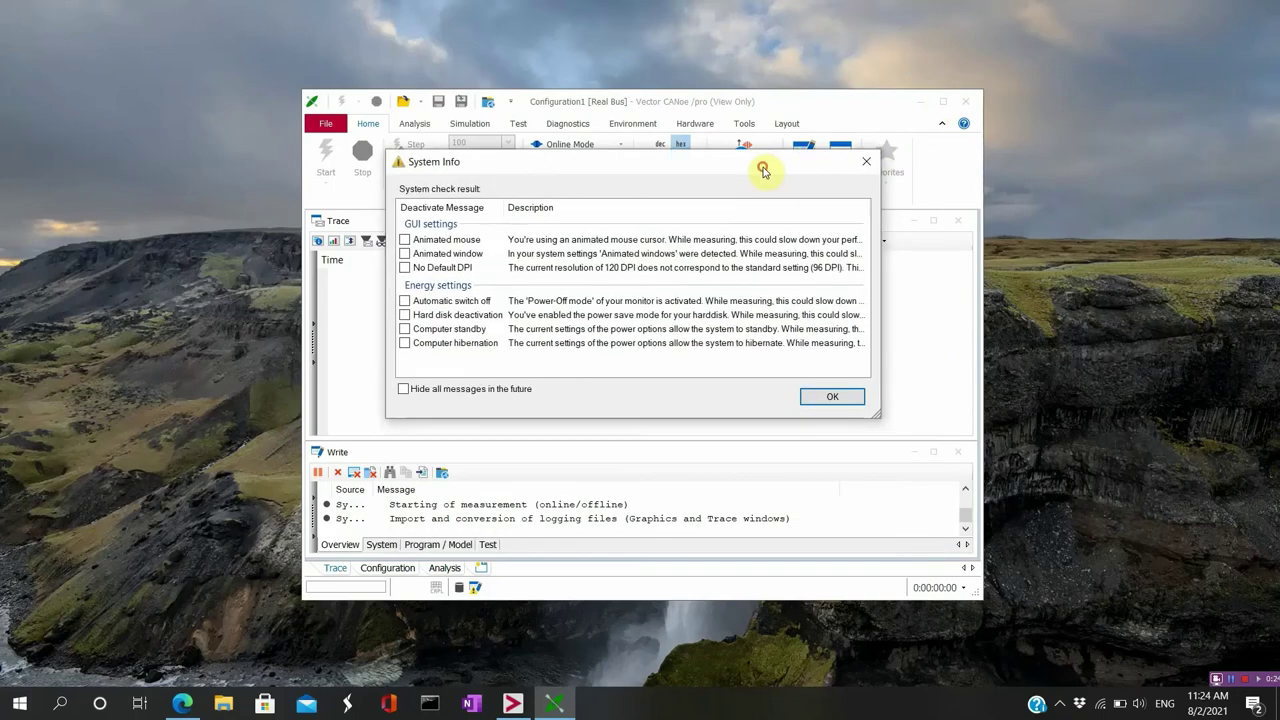
{"action": "left_click_drag", "start_coordinate": [880, 414], "coordinate": [1185, 420]}
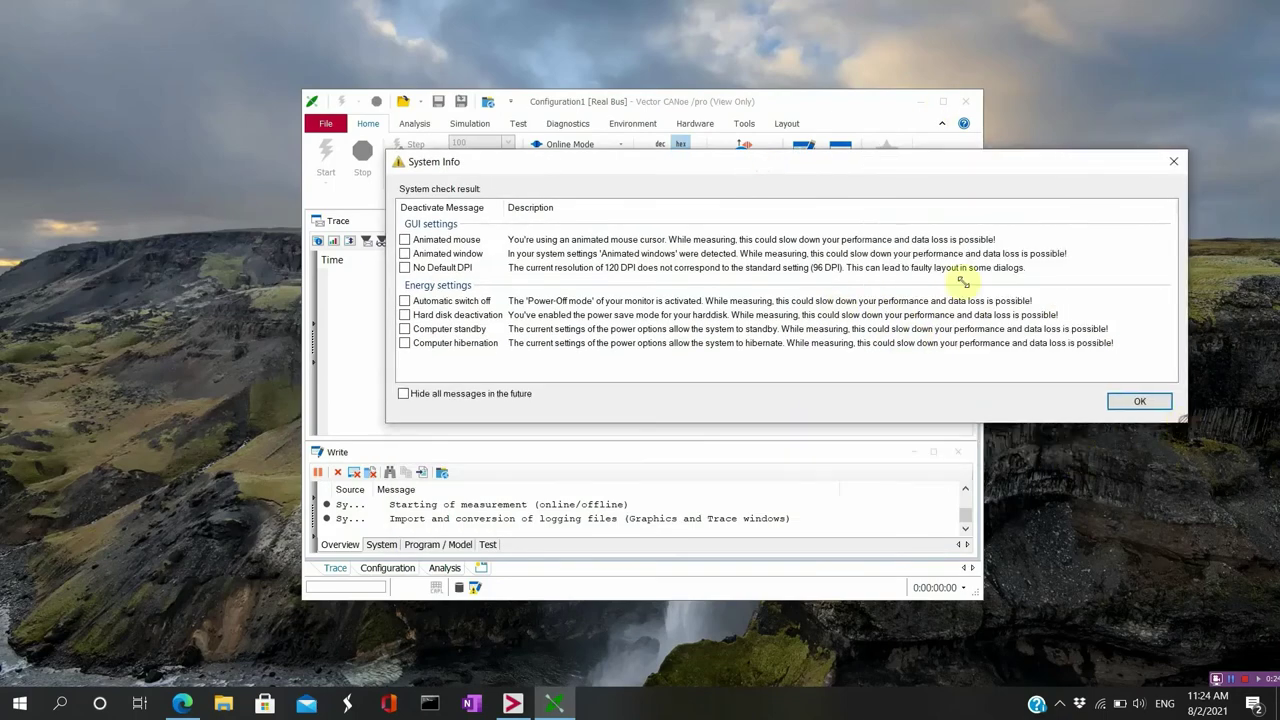
{"action": "left_click_drag", "start_coordinate": [789, 174], "coordinate": [679, 195]}
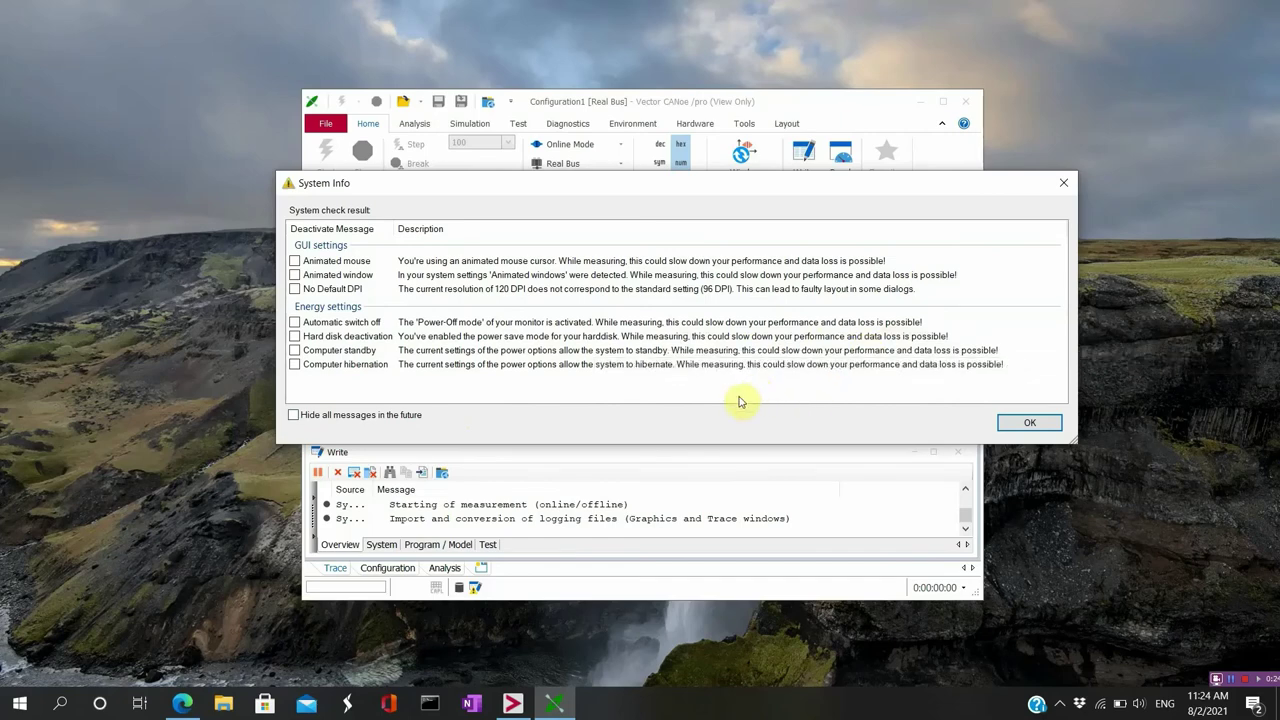
{"action": "left_click", "coordinate": [1027, 423]}
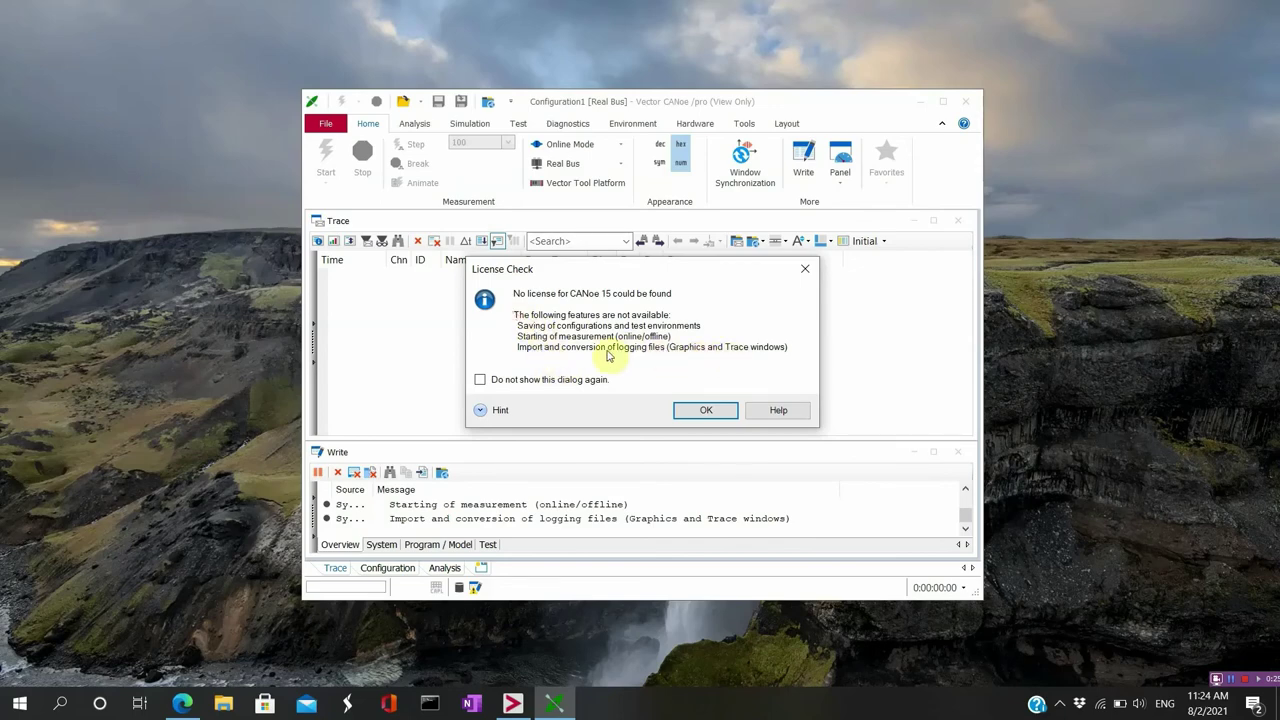
{"action": "left_click", "coordinate": [704, 414]}
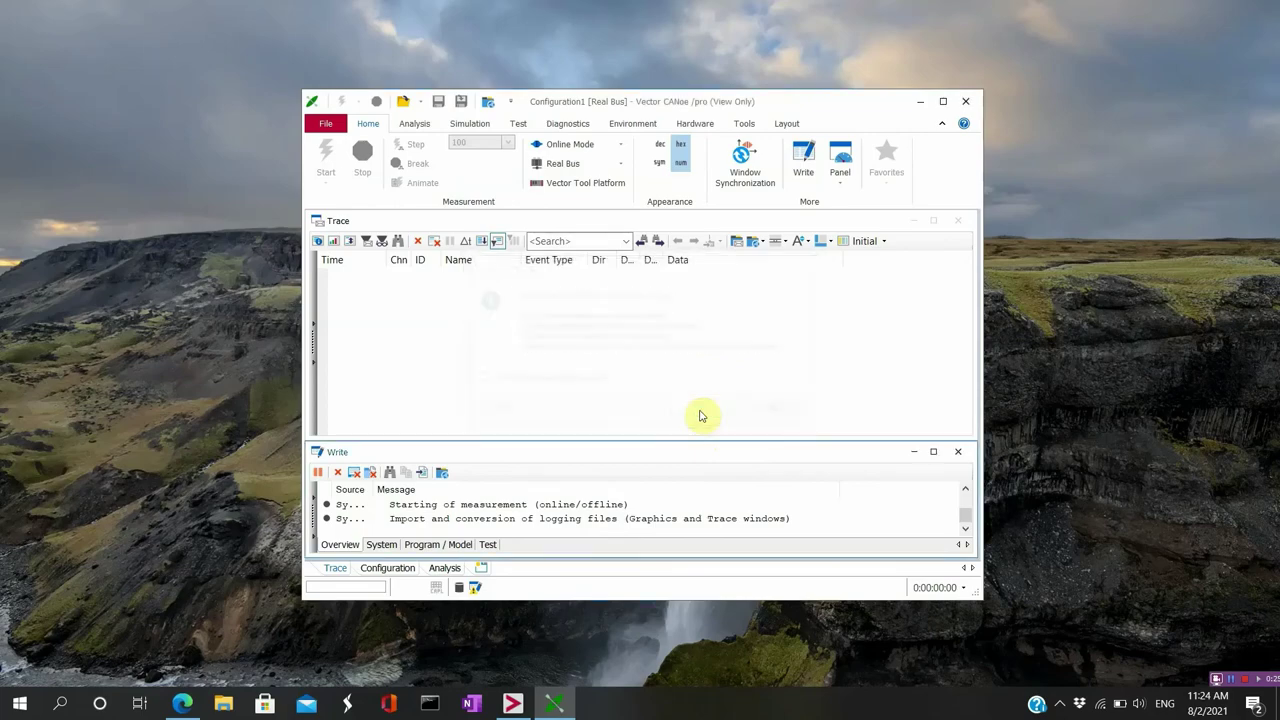
- Maximize the CANoe window and widen the Chn, ID, Dir, DLC and Data length columns of the Trace window
{"action": "left_click", "coordinate": [943, 102]}
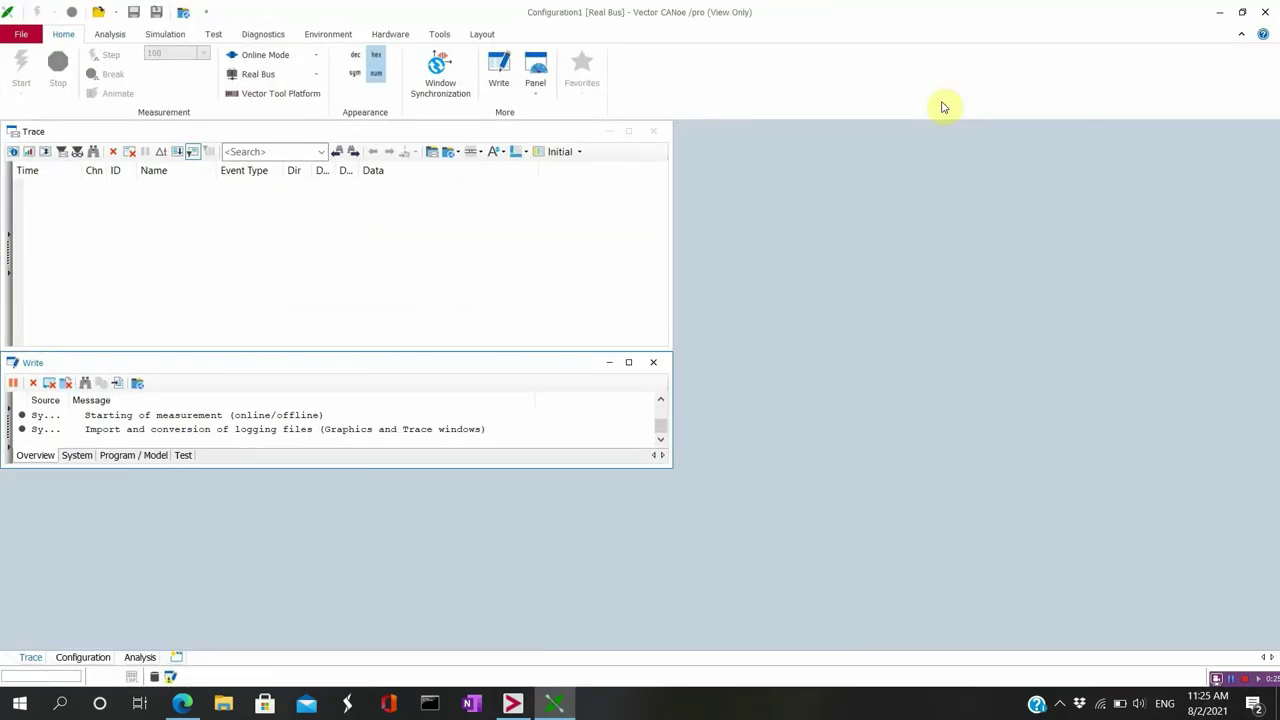
{"action": "left_click", "coordinate": [82, 170]}
{"action": "left_click_drag", "start_coordinate": [103, 170], "coordinate": [208, 170]}
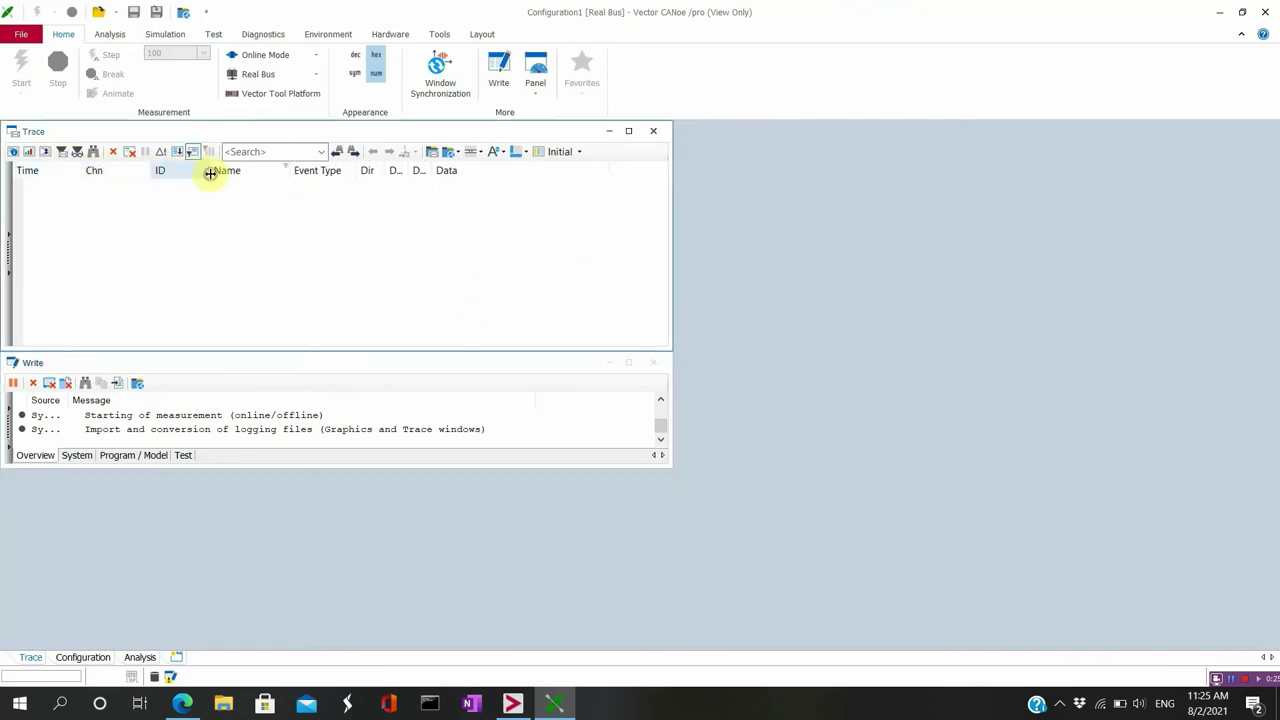
{"action": "left_click_drag", "start_coordinate": [385, 170], "coordinate": [492, 170]}
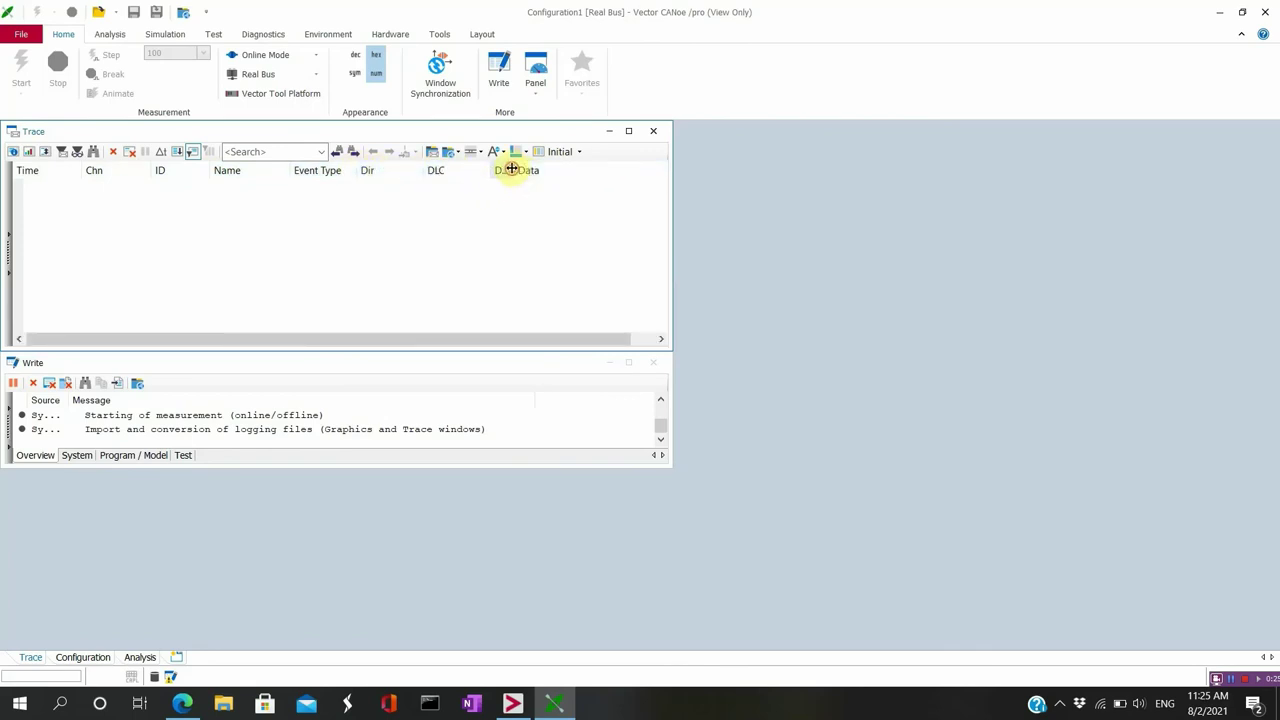
{"action": "left_click_drag", "start_coordinate": [511, 170], "coordinate": [583, 174]}
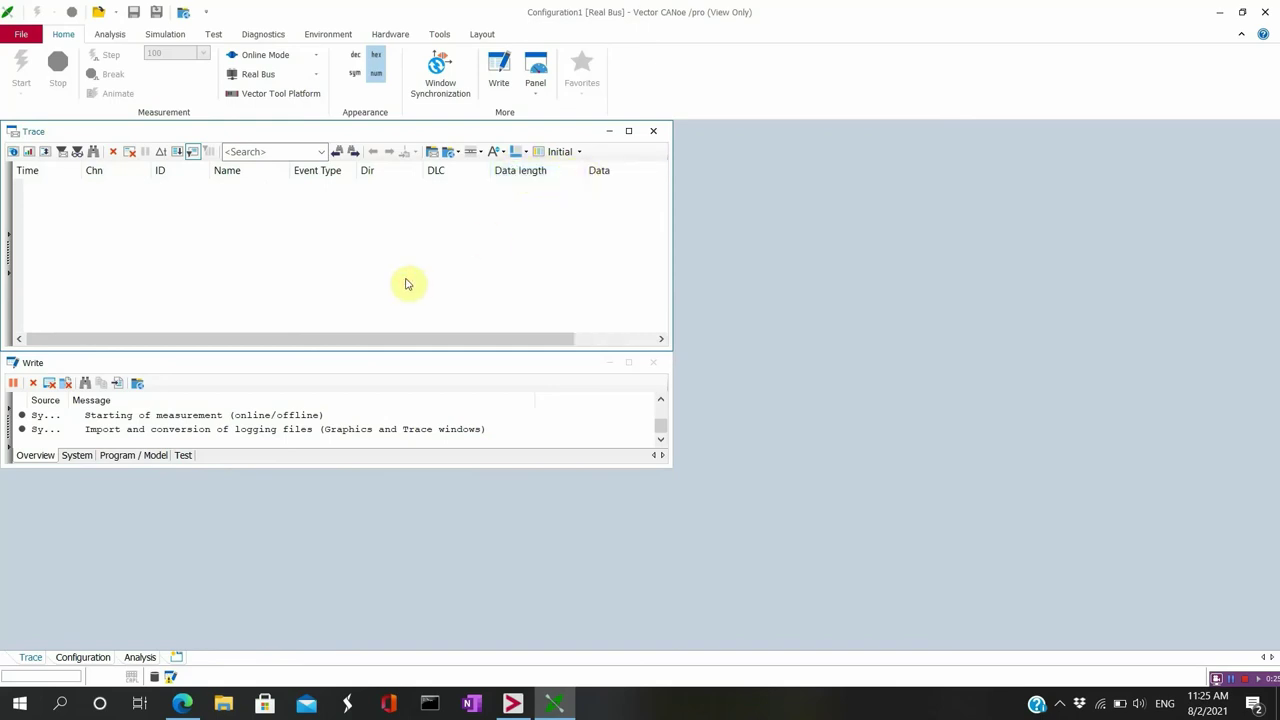
- Enlarge the Write window and widen its Source column to read the messages about CANoe's version limitations
{"action": "left_click", "coordinate": [669, 467]}
{"action": "left_click_drag", "start_coordinate": [669, 467], "coordinate": [1011, 625]}
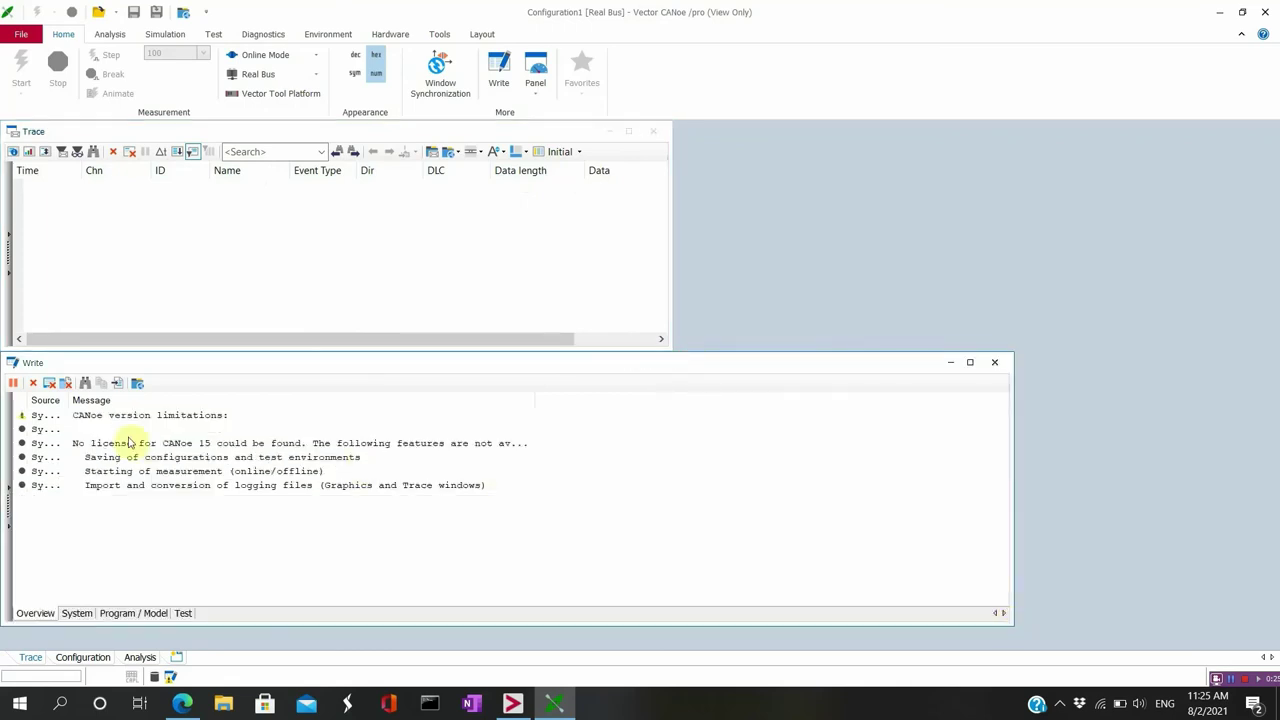
{"action": "left_click_drag", "start_coordinate": [68, 400], "coordinate": [265, 403]}
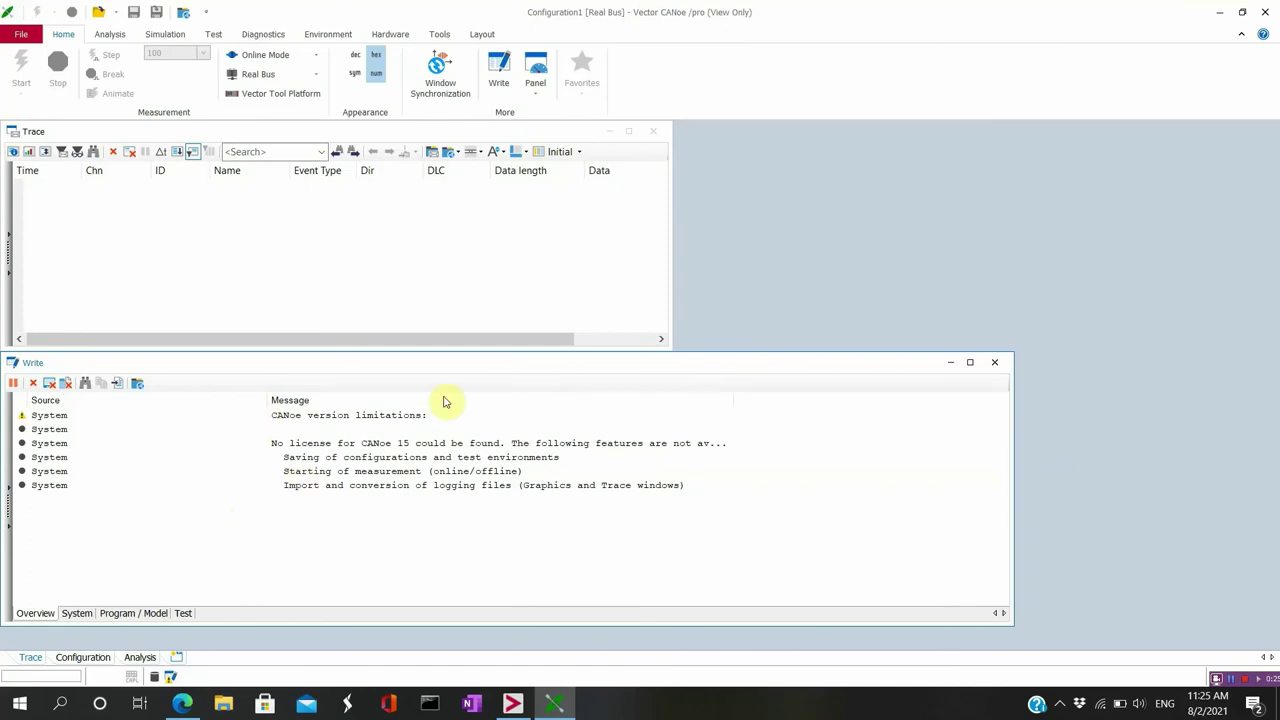
{"action": "left_click", "coordinate": [358, 446]}
{"action": "left_click", "coordinate": [347, 458]}
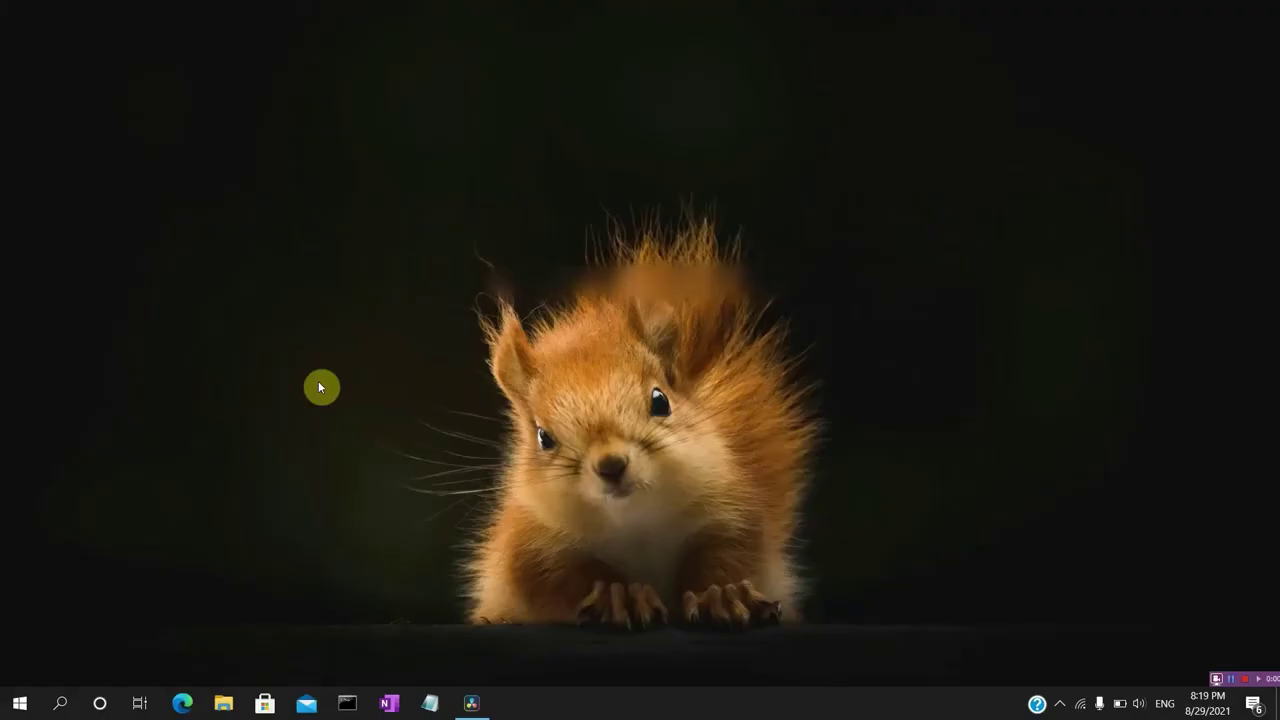
- Open the Vector License Client, view the license activation form with its activation key and license carrier fields, and cancel it
{"action": "key", "text": "super"}
{"action": "type", "text": "lice"}
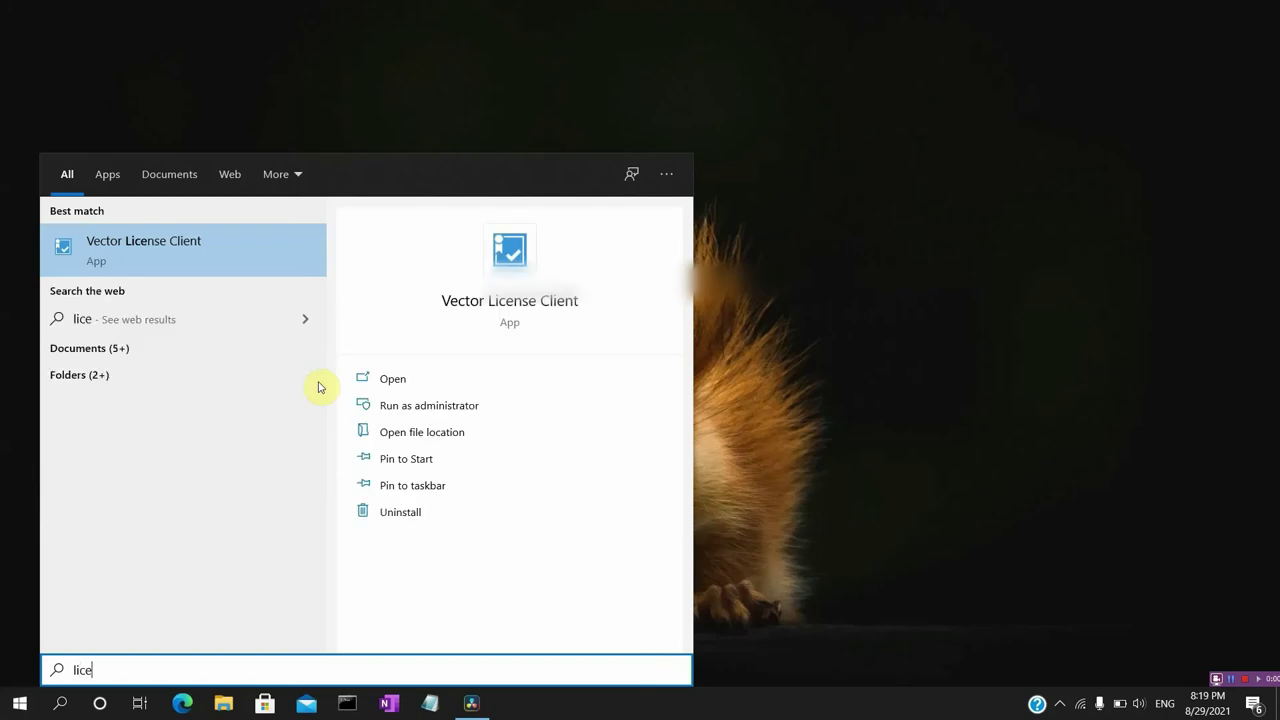
{"action": "key", "text": "Return"}
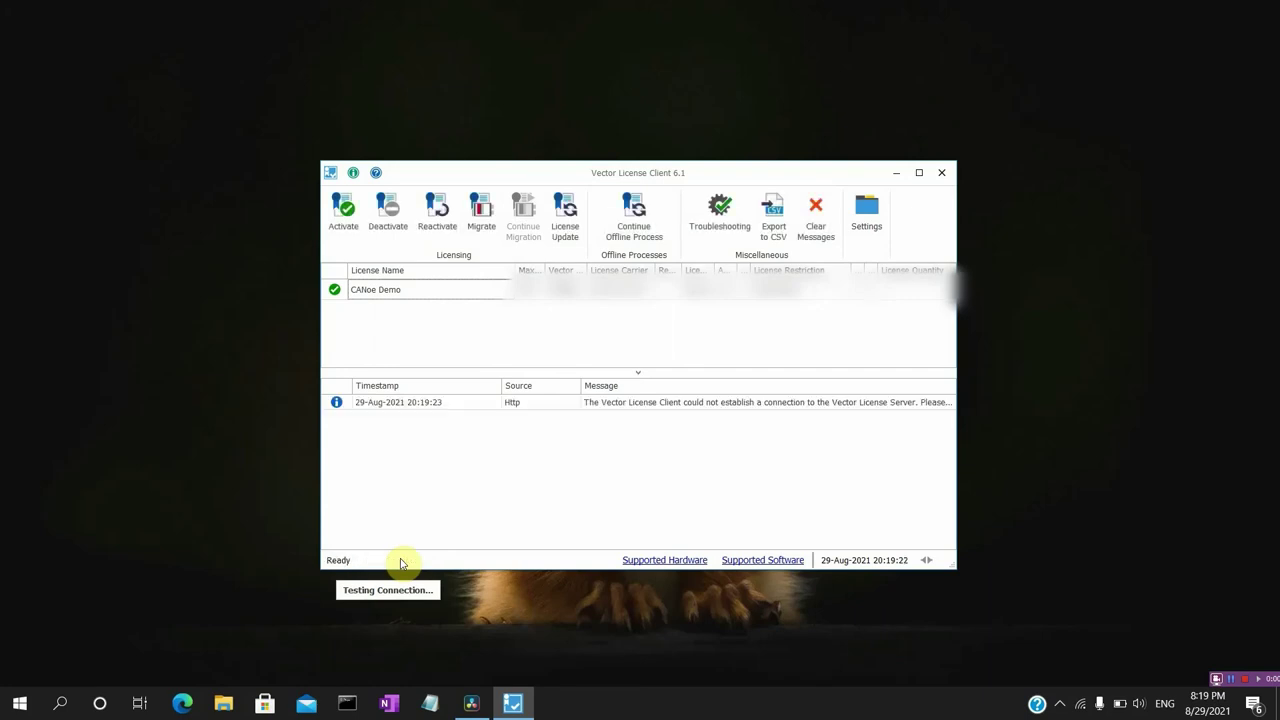
{"action": "left_click", "coordinate": [342, 214]}
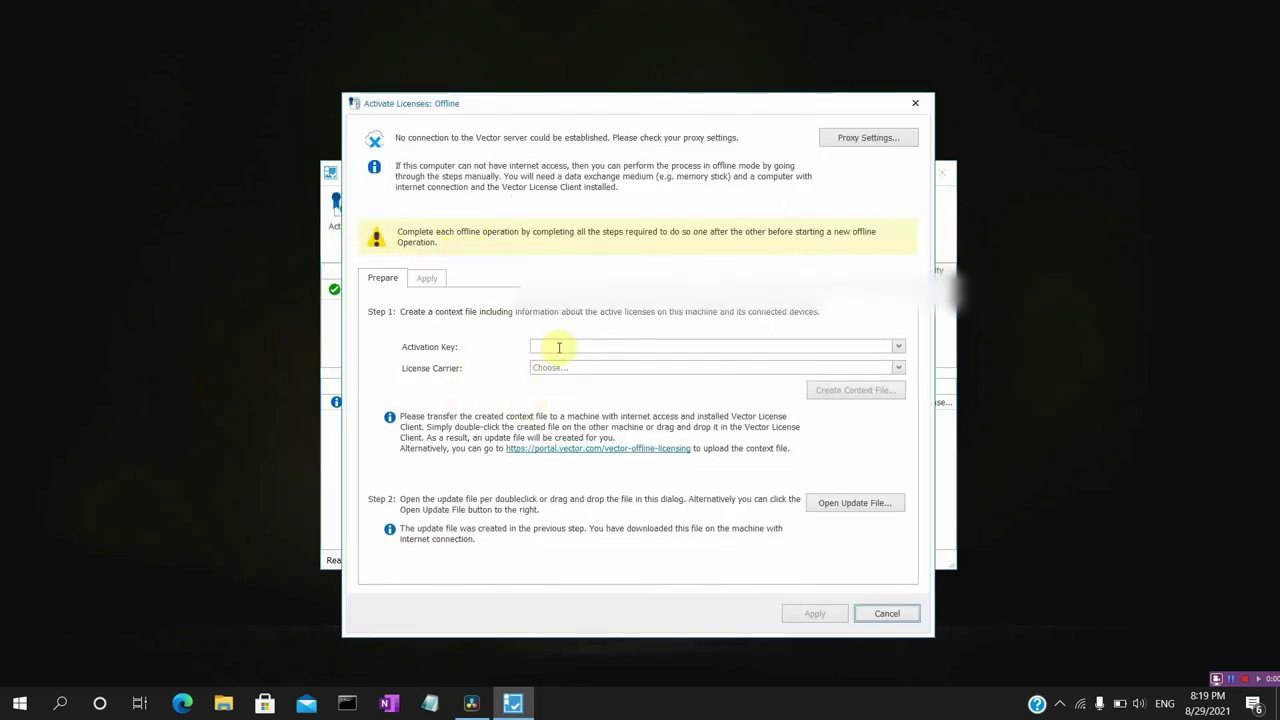
{"action": "left_click", "coordinate": [880, 617]}
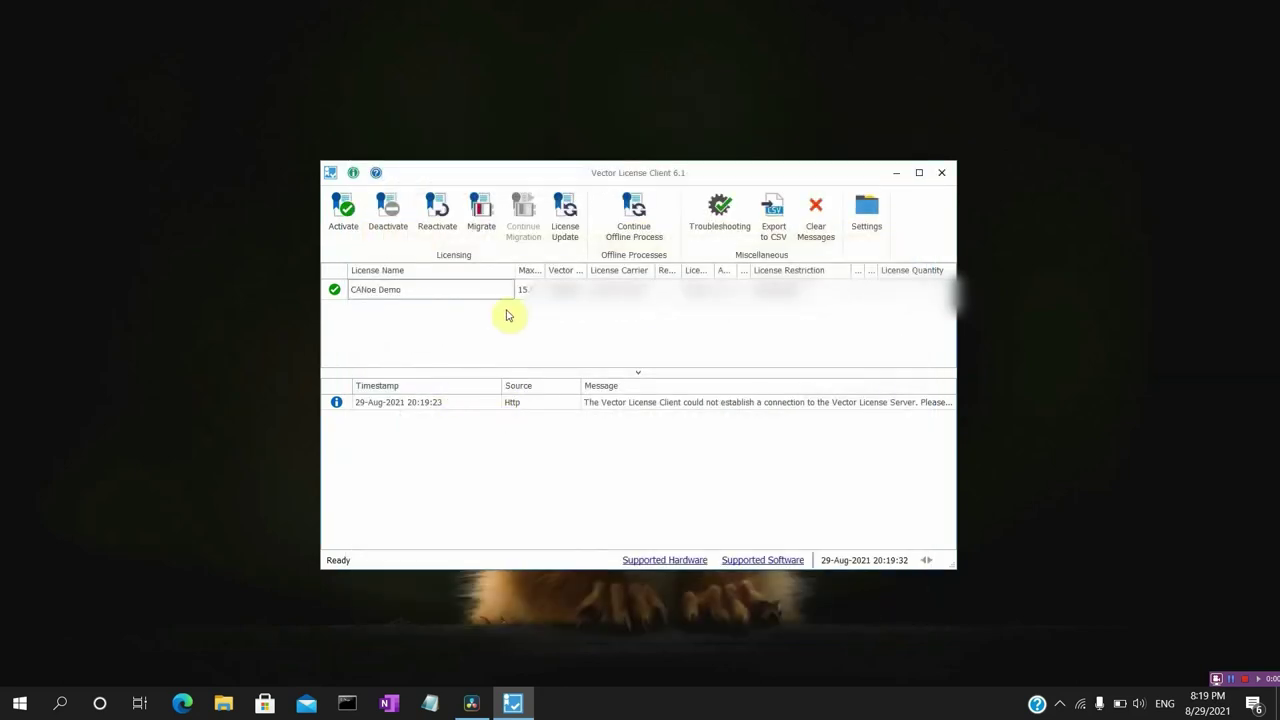
- Examine the CANoe Demo license entry and its columns in the maximized License Client window, and restore the window size
{"action": "left_click", "coordinate": [395, 289]}
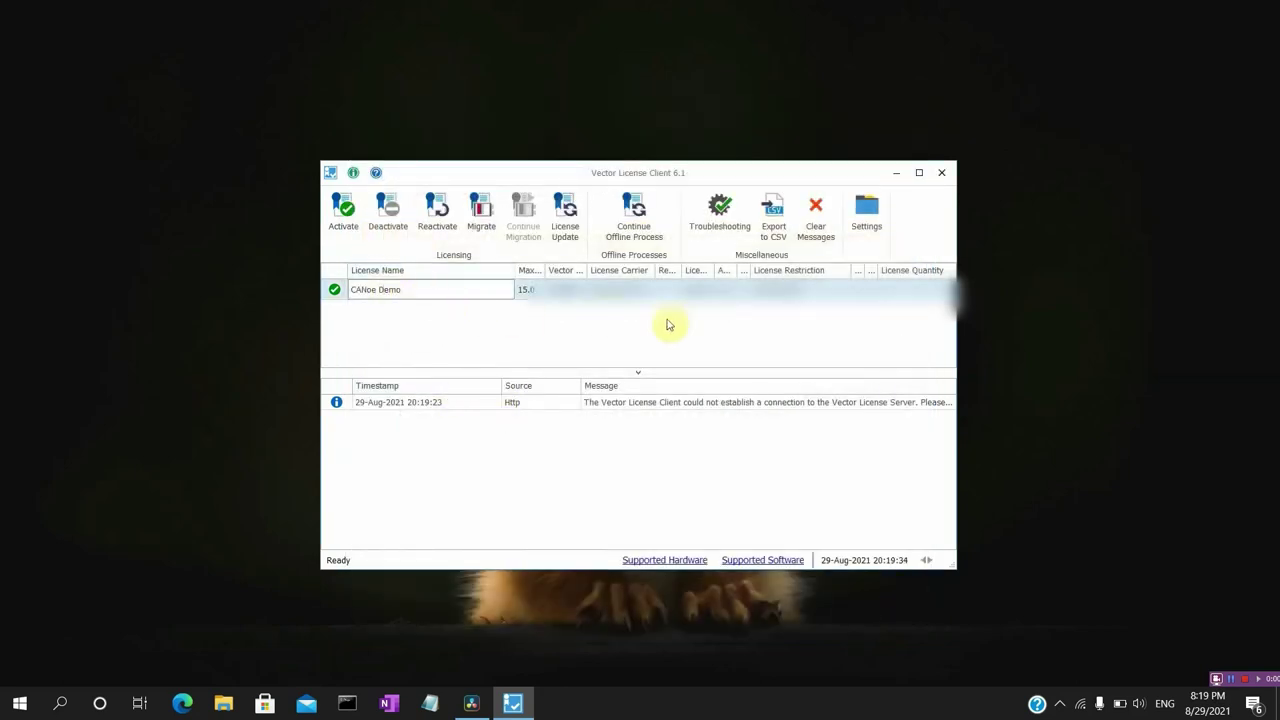
{"action": "left_click", "coordinate": [918, 172]}
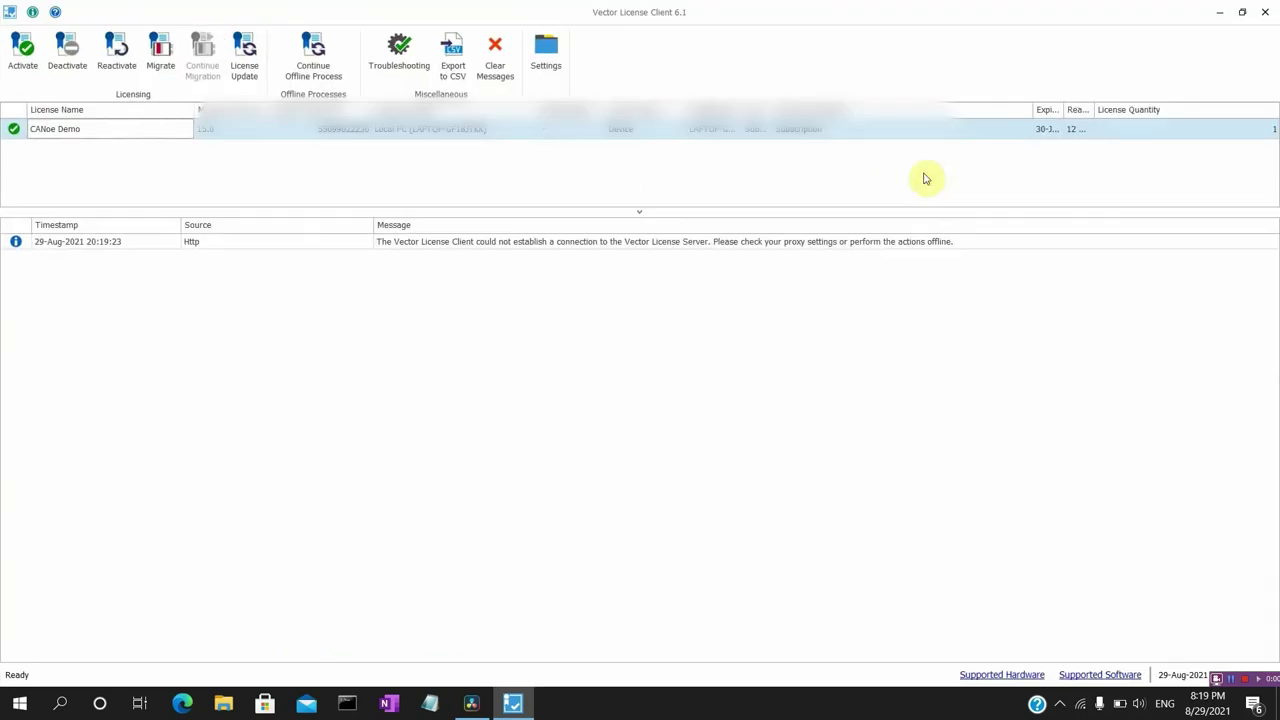
{"action": "left_click", "coordinate": [194, 112]}
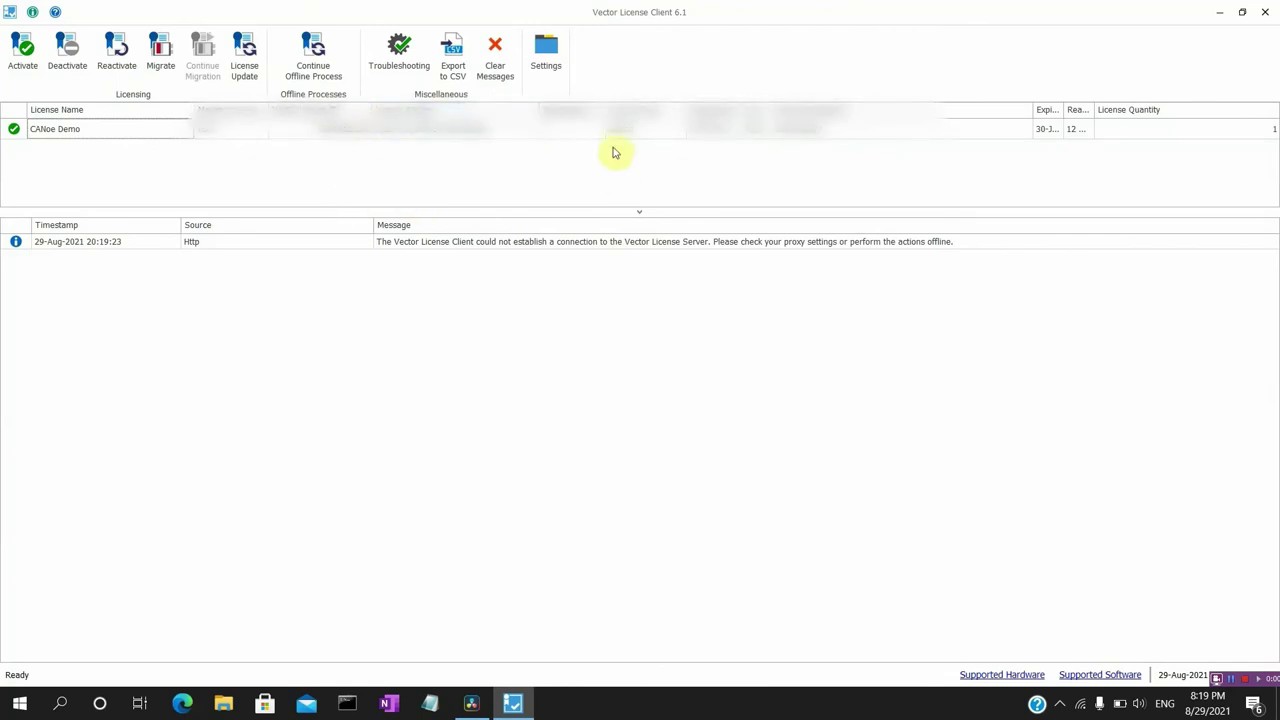
{"action": "left_click", "coordinate": [1242, 12]}
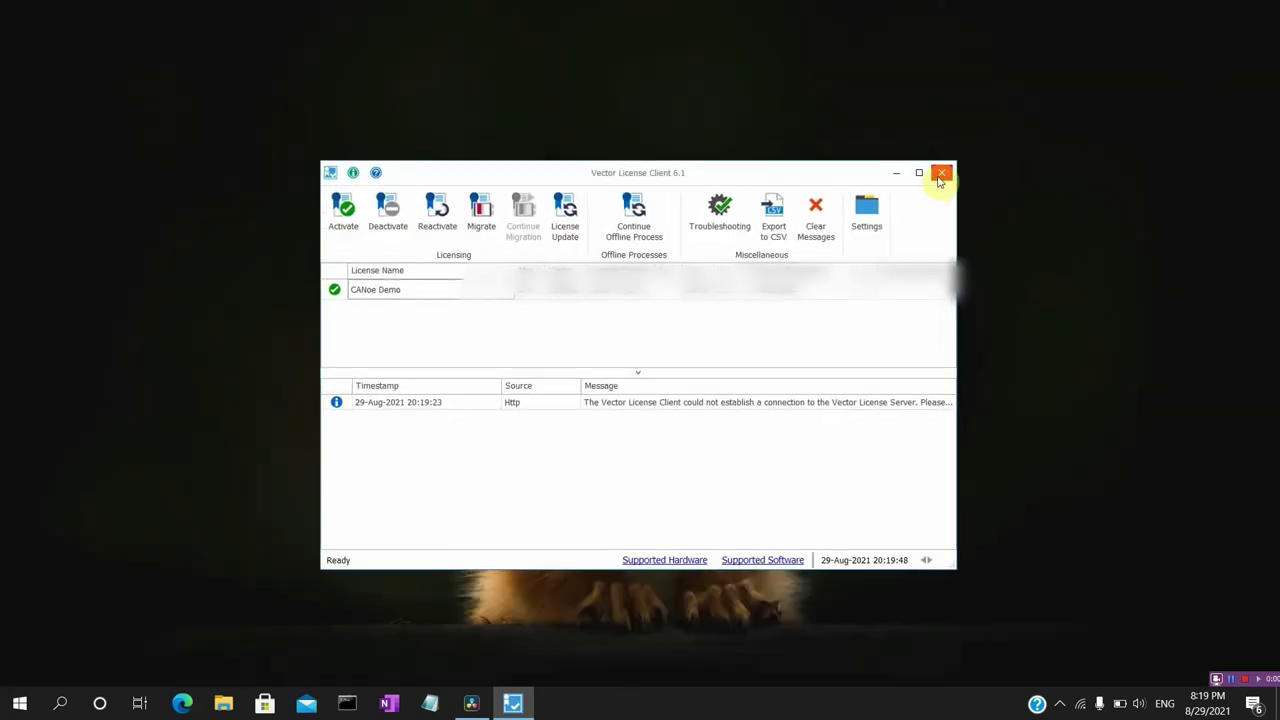